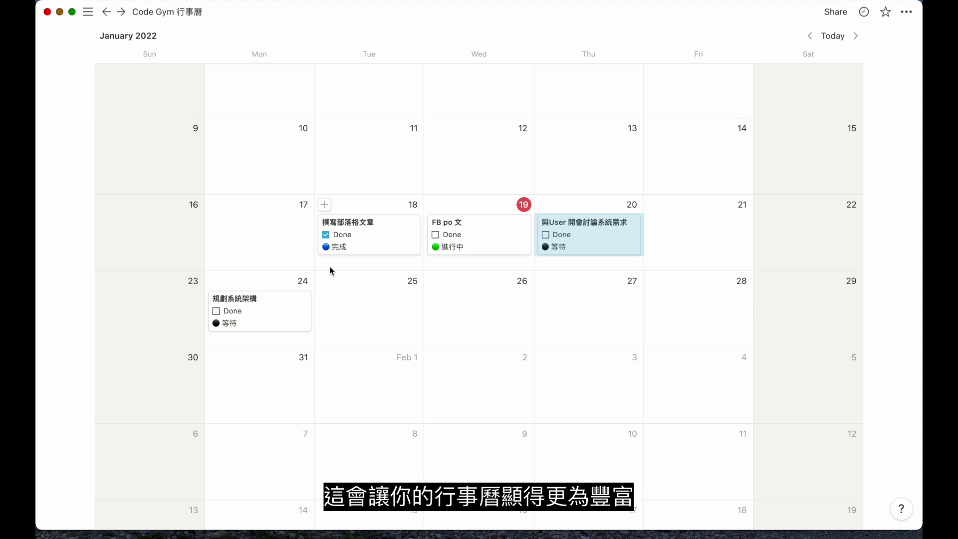
# - Switch the database to the Timeline view and look through the tasks in the 等待 and 完成 status groups
pyautogui.scroll(5, 330, 271)
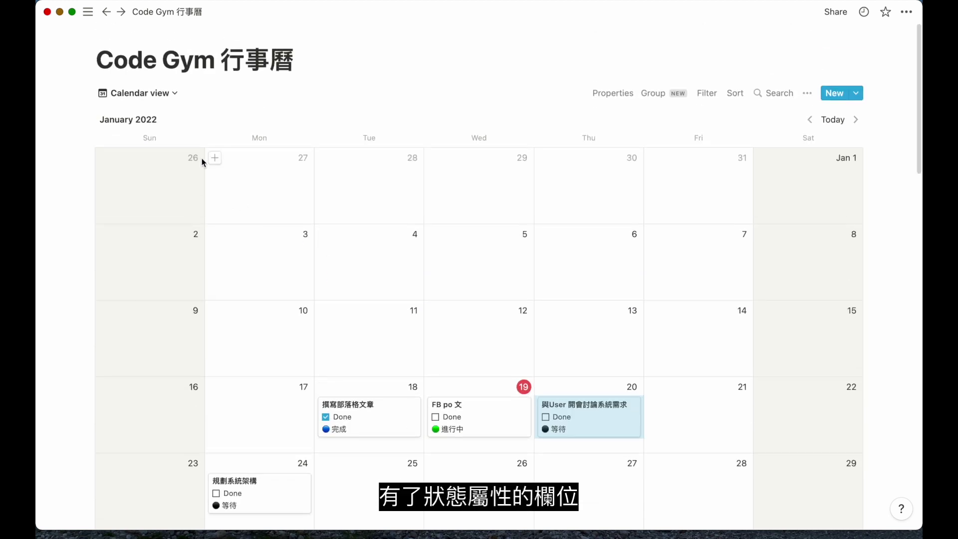
pyautogui.click(172, 95)
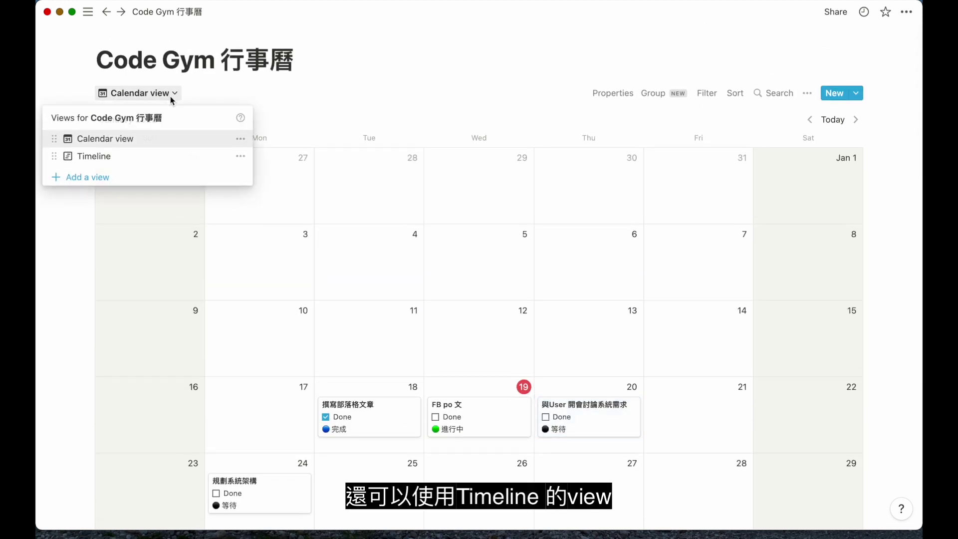
pyautogui.click(122, 156)
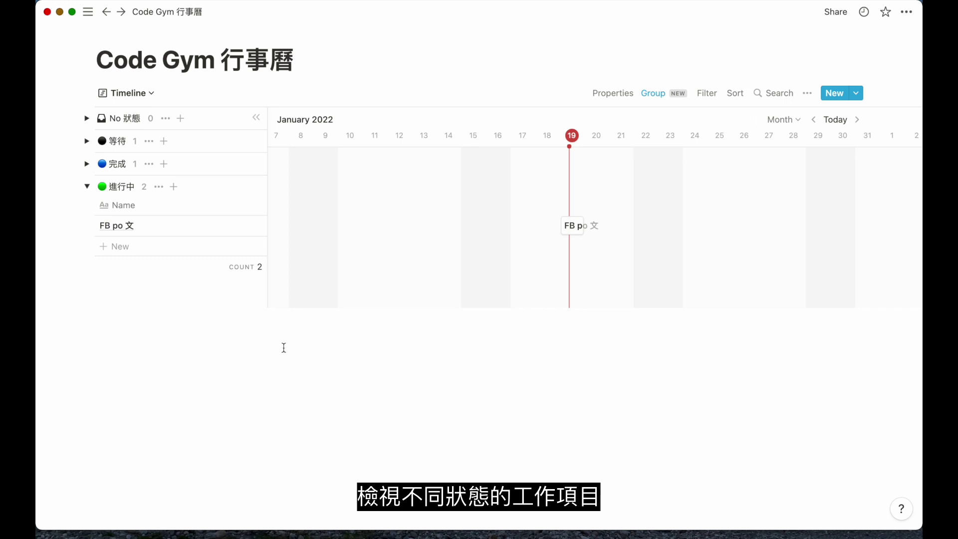
pyautogui.click(86, 186)
pyautogui.click(87, 141)
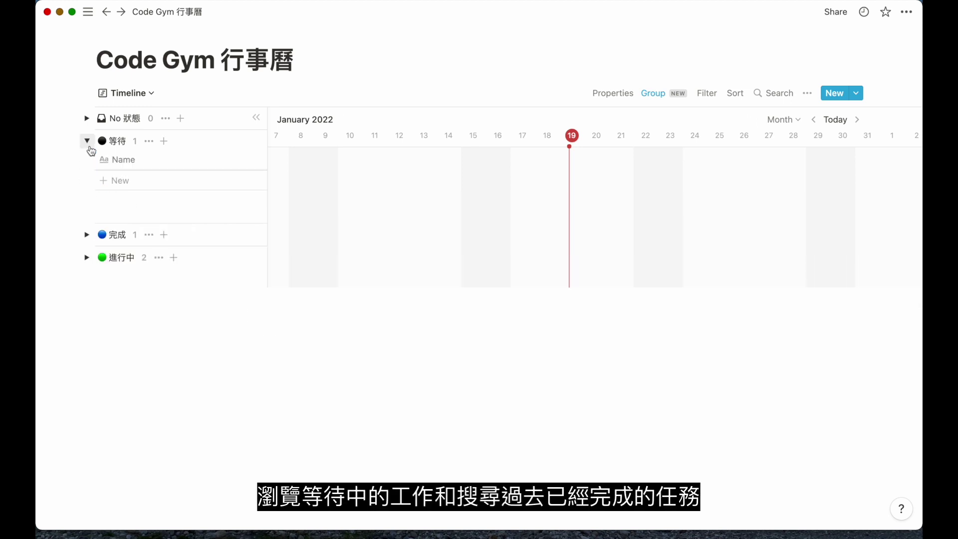
pyautogui.click(86, 140)
pyautogui.click(86, 163)
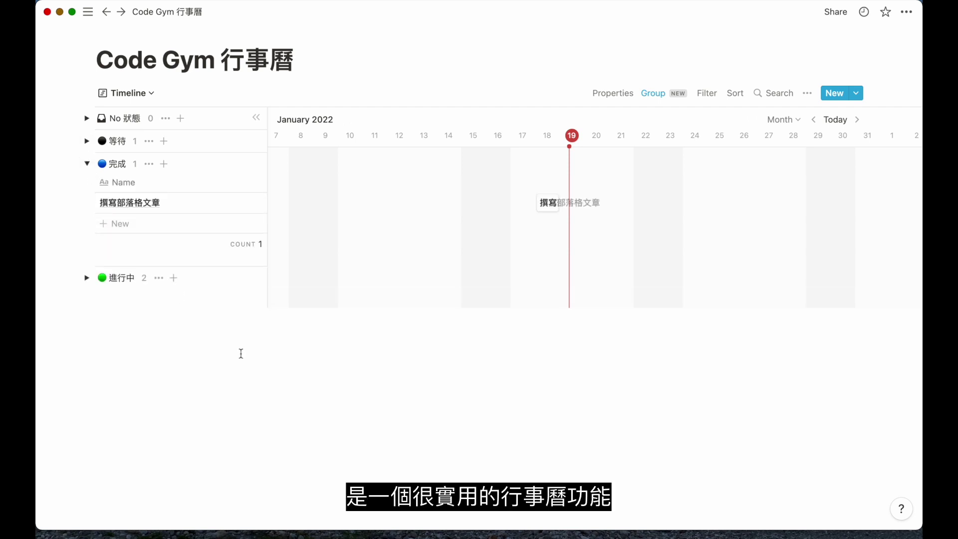
# - In the Calendar view, mark the FB po 文 task as done and move the 與User 開會討論系統需求 task to January 21
pyautogui.click(145, 101)
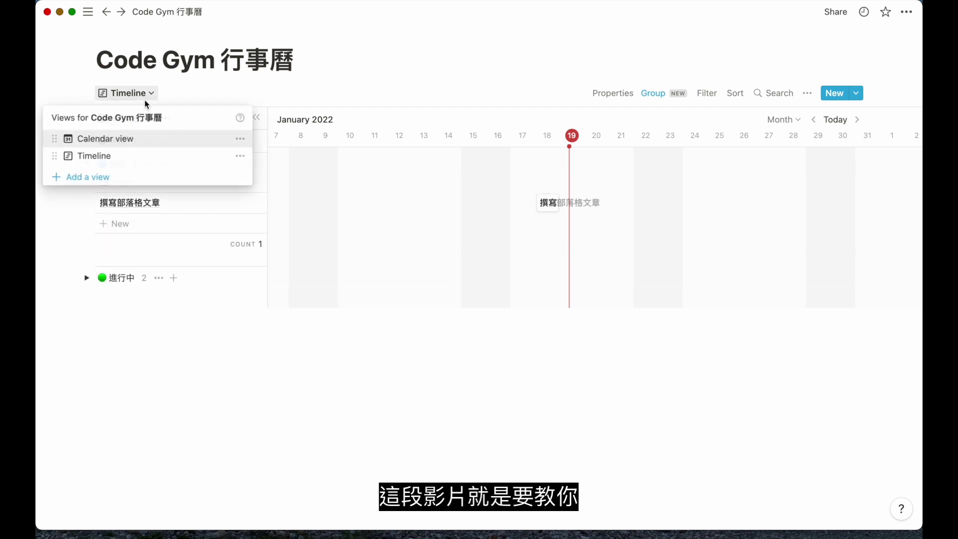
pyautogui.click(125, 138)
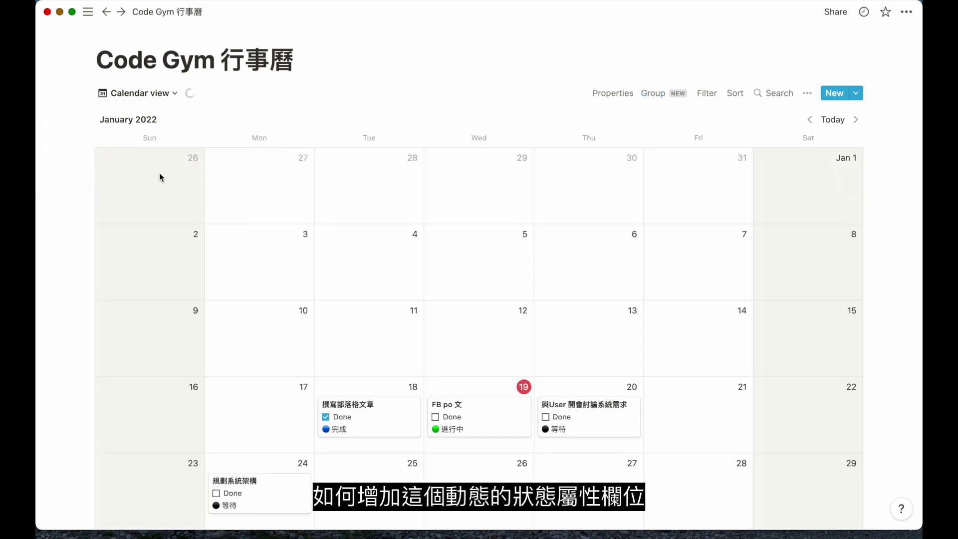
pyautogui.scroll(-5, 697, 370)
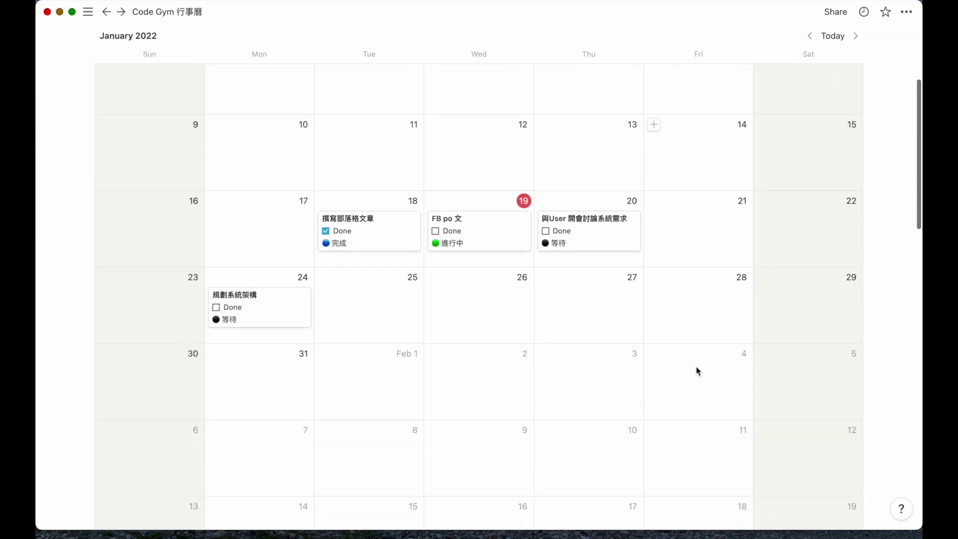
pyautogui.click(435, 231)
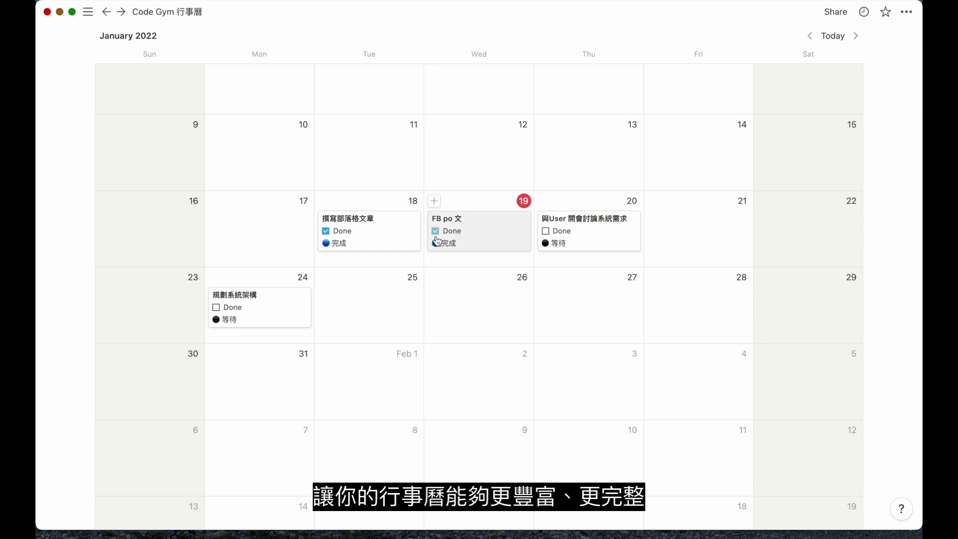
pyautogui.moveTo(580, 244); pyautogui.dragTo(582, 244)
pyautogui.moveTo(581, 244); pyautogui.dragTo(675, 241)
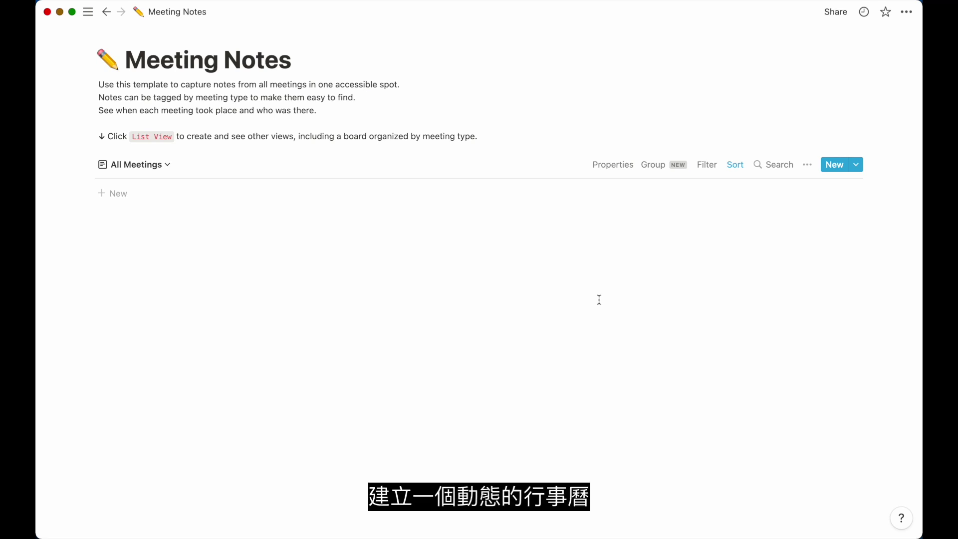
# - Create a new private page titled "Code Gym 行事曆" and make it a Calendar database
pyautogui.moveTo(48, 127)
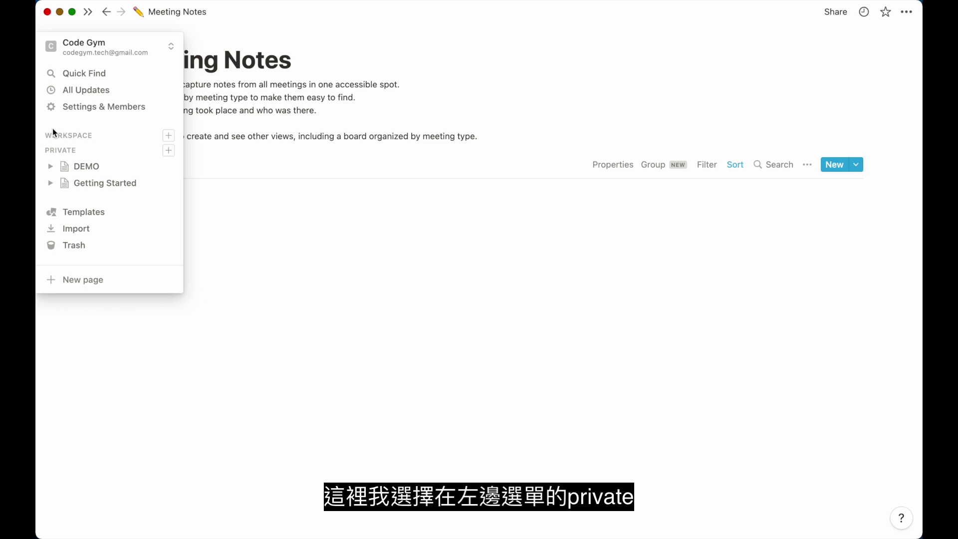
pyautogui.click(169, 151)
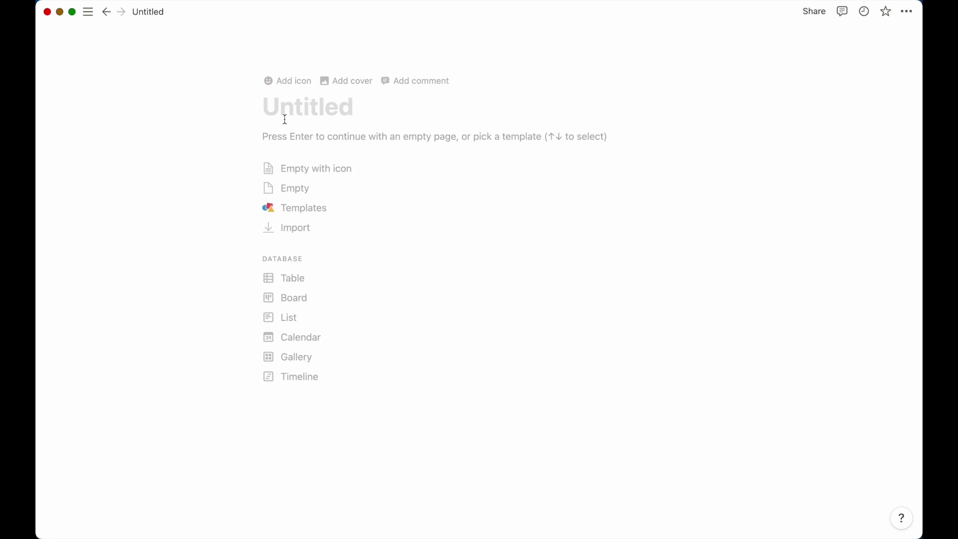
pyautogui.write('Code Gym 形式カー')
pyautogui.press('space')
pyautogui.press('Return')
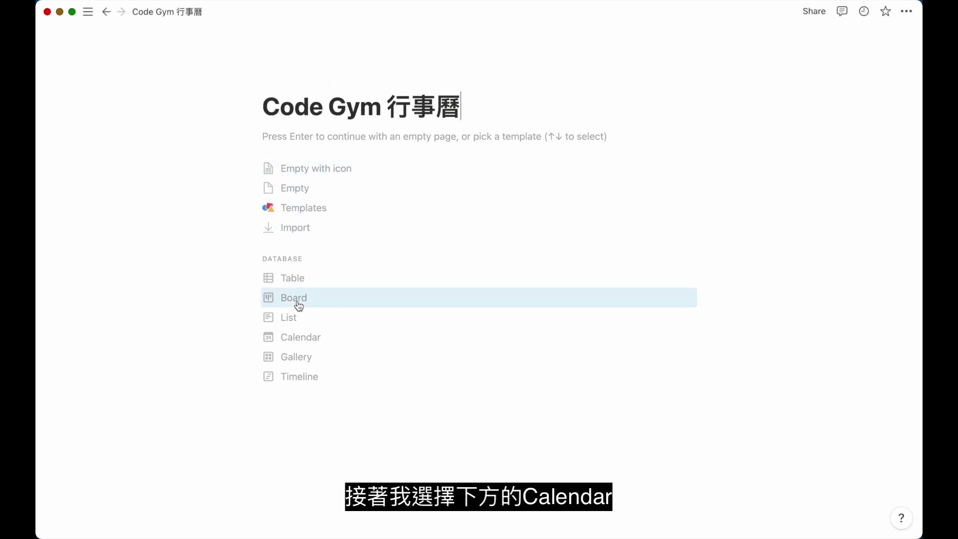
pyautogui.click(318, 338)
pyautogui.moveTo(319, 339)
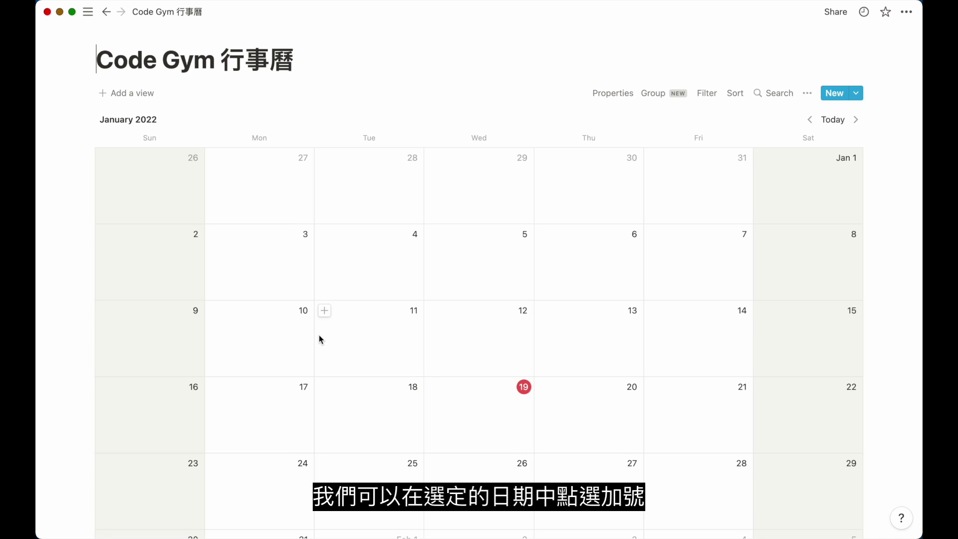
# - Add an item on January 19 in the calendar and title it "工作項目"
pyautogui.moveTo(436, 391)
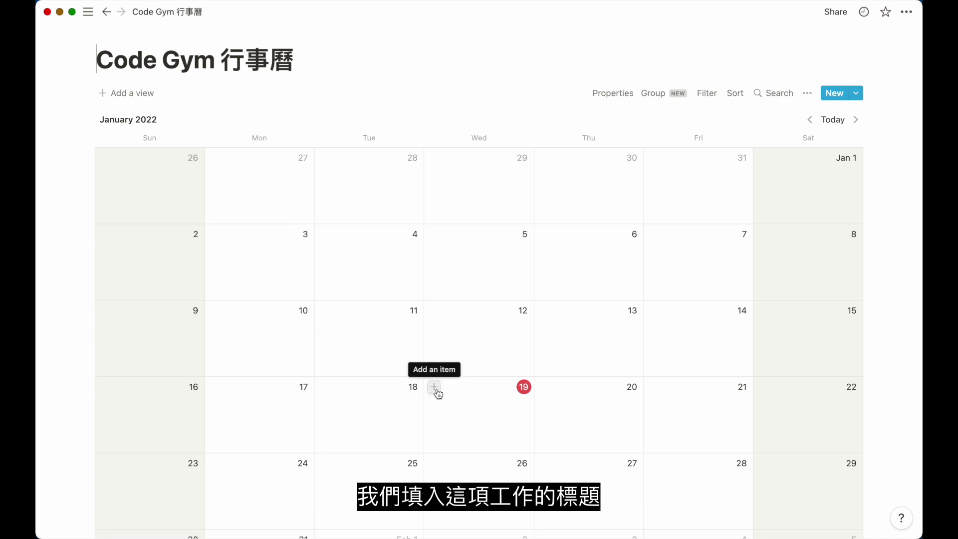
pyautogui.click(436, 389)
pyautogui.write('工作項目')
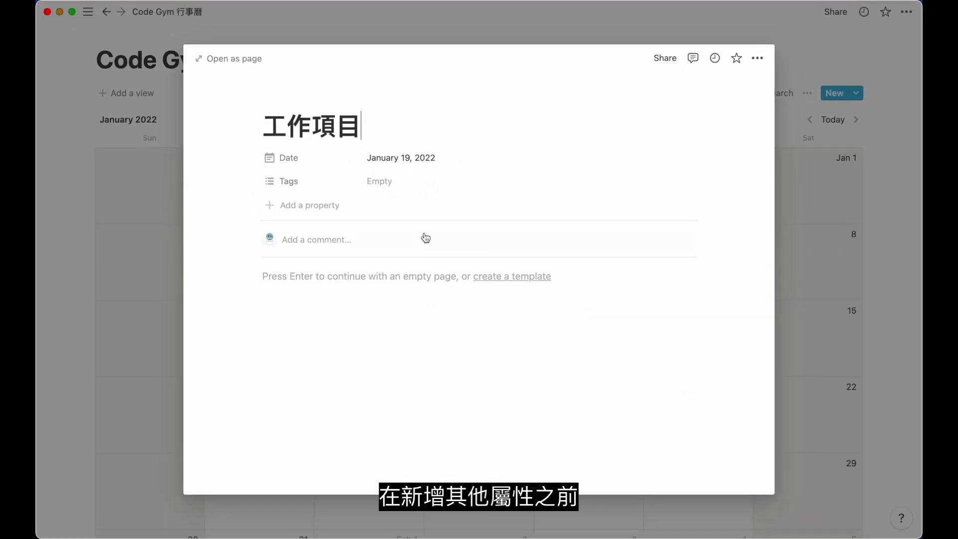
# - Set the date format of the item's Date property to Year/Month/Day
pyautogui.click(404, 165)
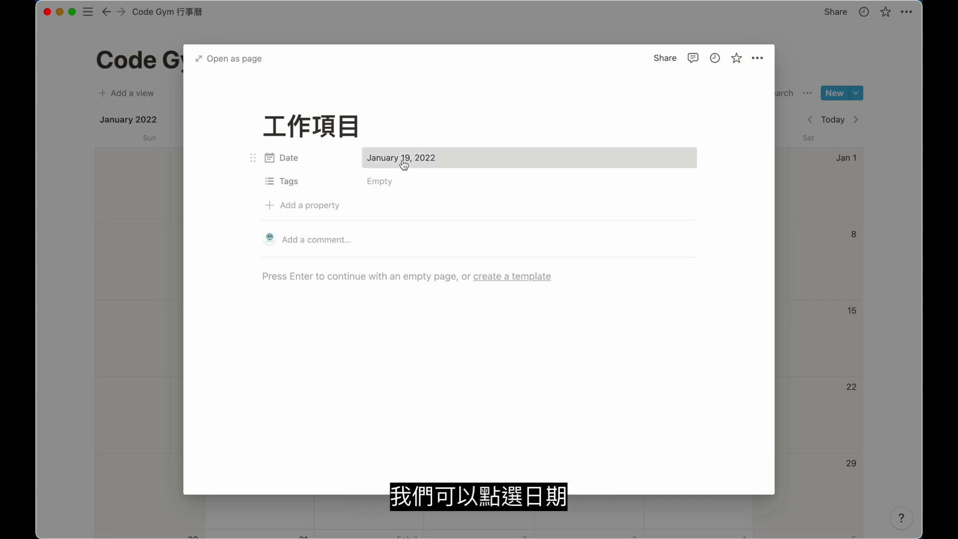
pyautogui.click(404, 164)
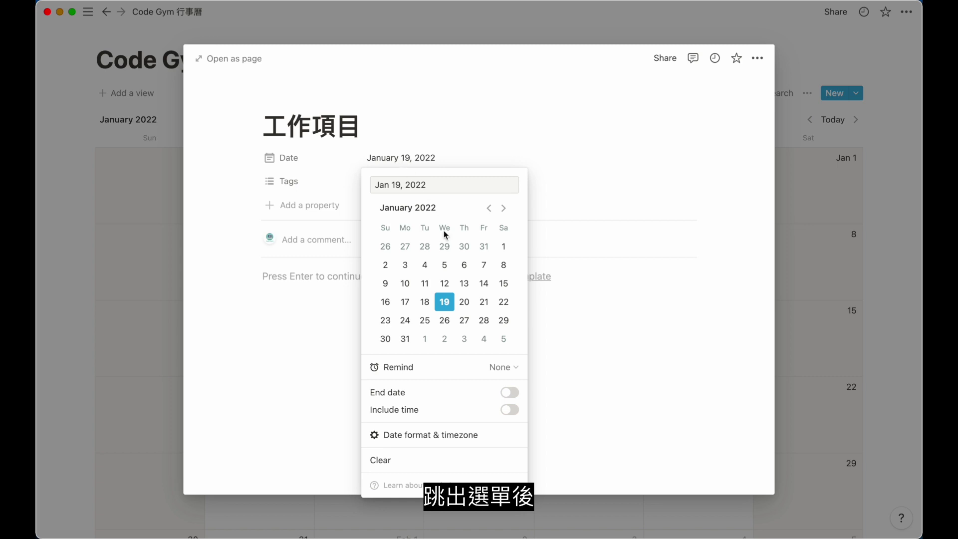
pyautogui.click(472, 435)
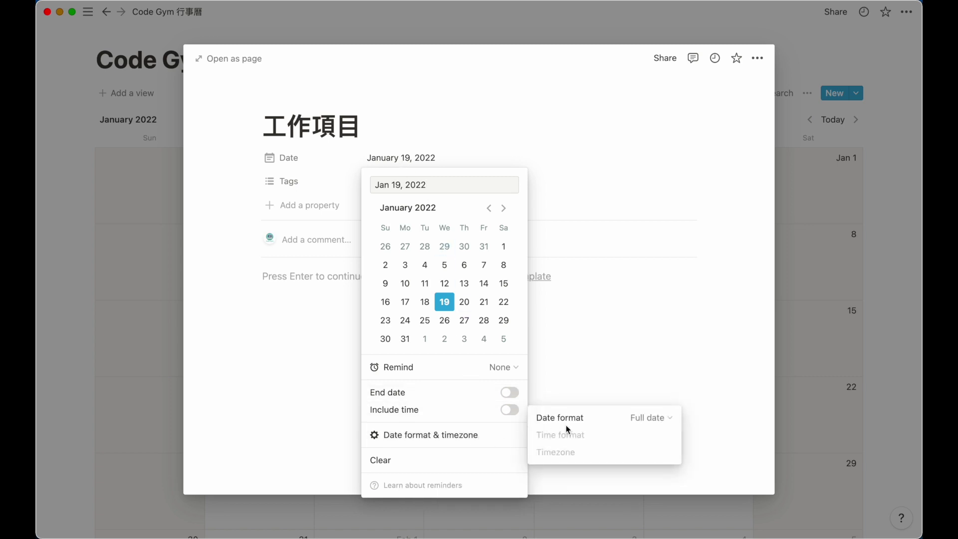
pyautogui.click(593, 421)
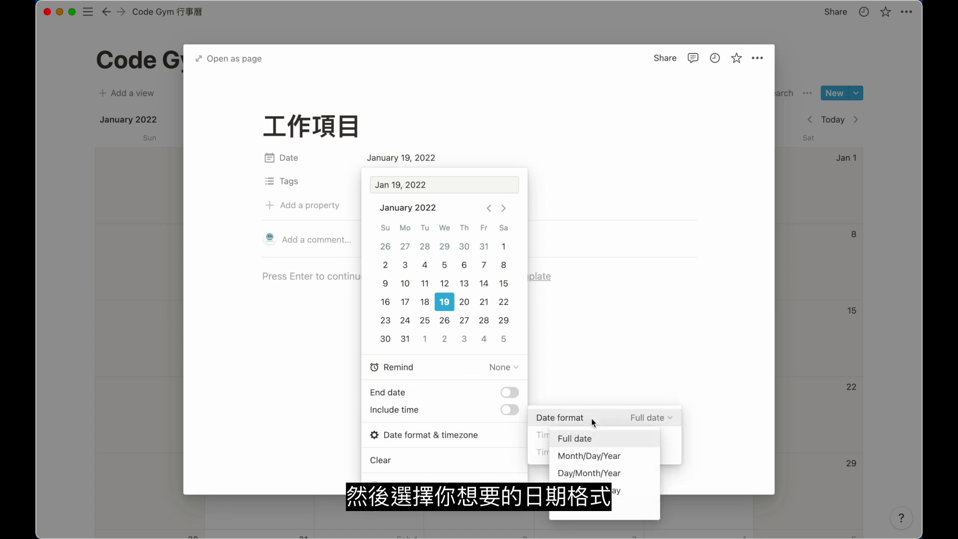
pyautogui.click(636, 491)
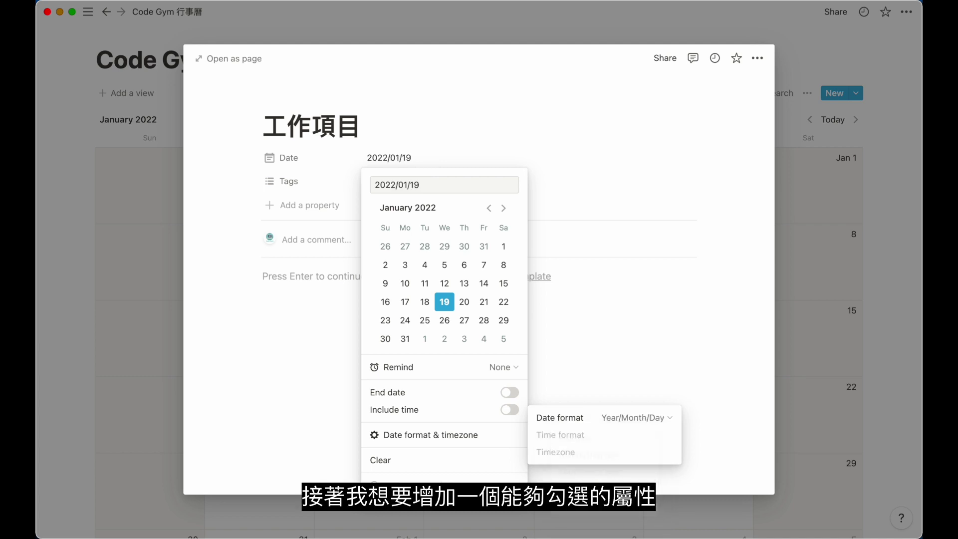
pyautogui.click(414, 158)
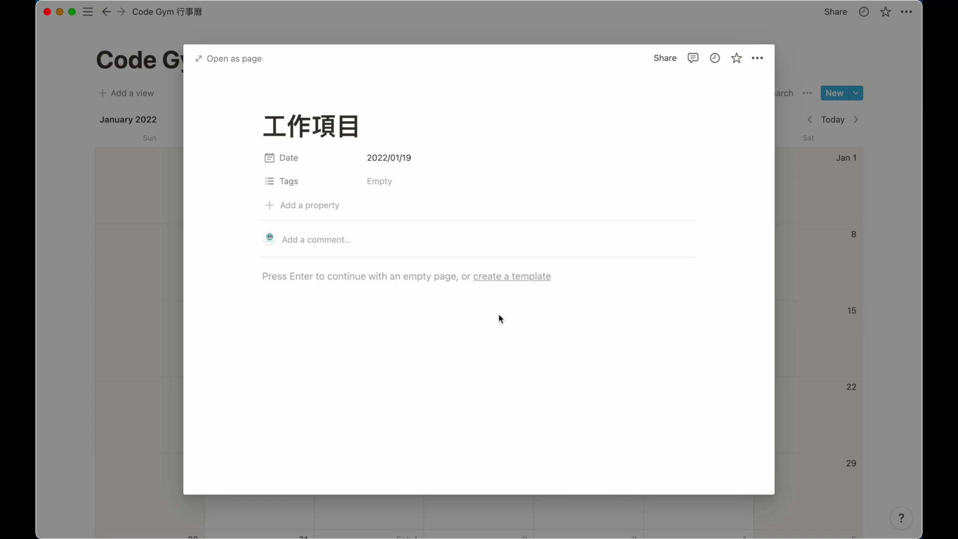
# - Rename the item's Tags property to "Done", change its type to Checkbox, and close the item
pyautogui.click(299, 189)
pyautogui.write('Done')
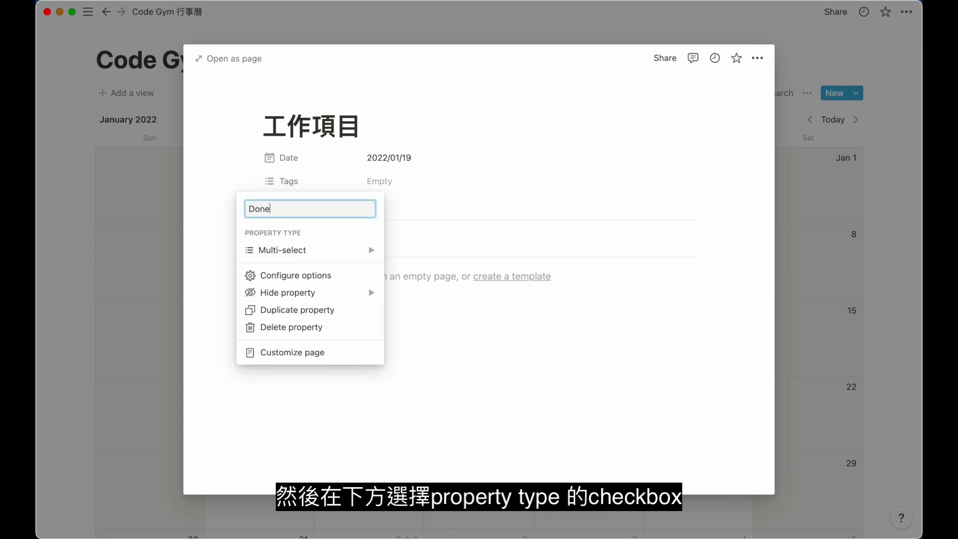
pyautogui.moveTo(343, 251)
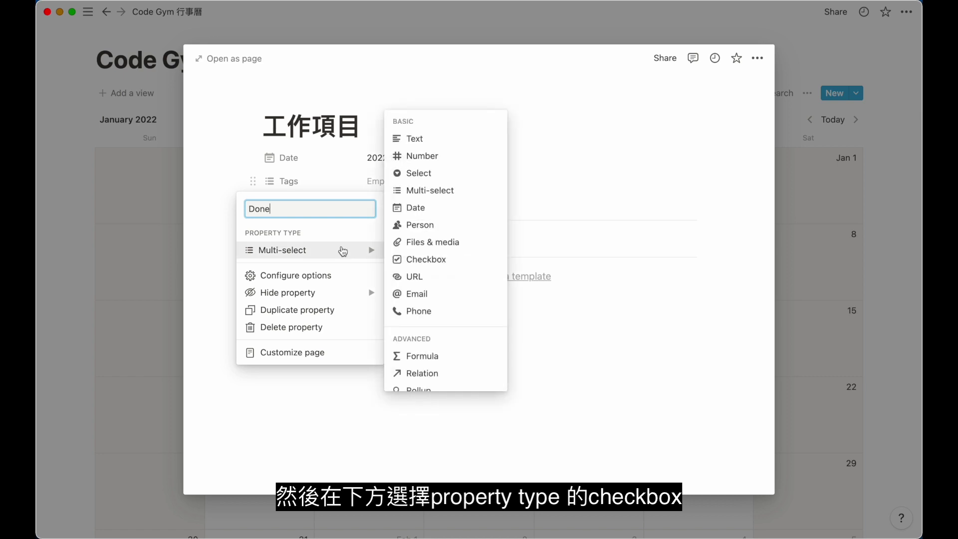
pyautogui.click(439, 260)
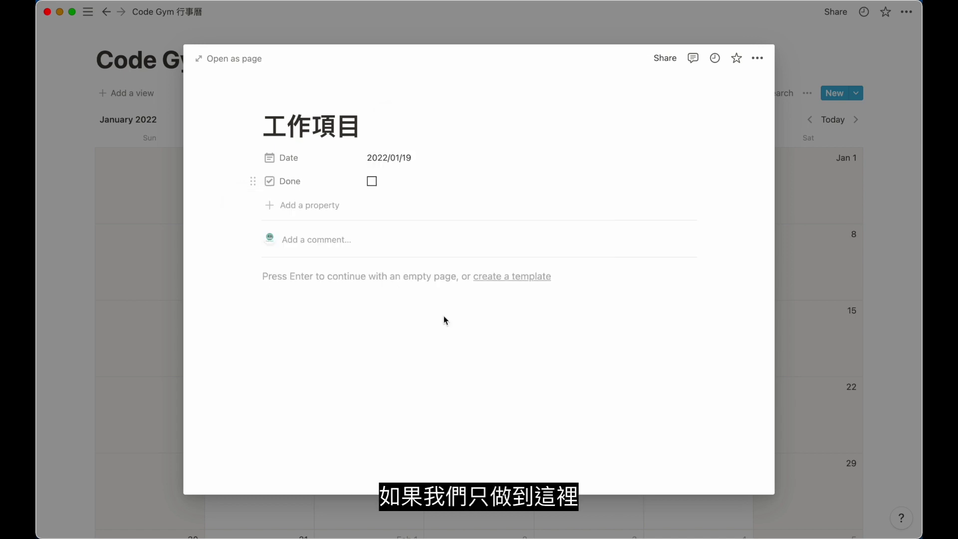
pyautogui.click(129, 312)
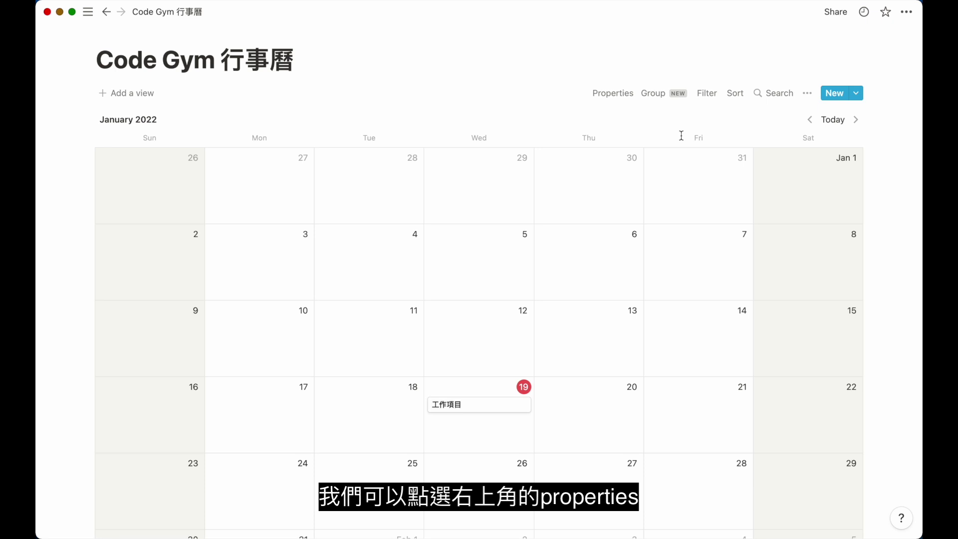
# - Show the Done property on the cards of the calendar view
pyautogui.click(623, 100)
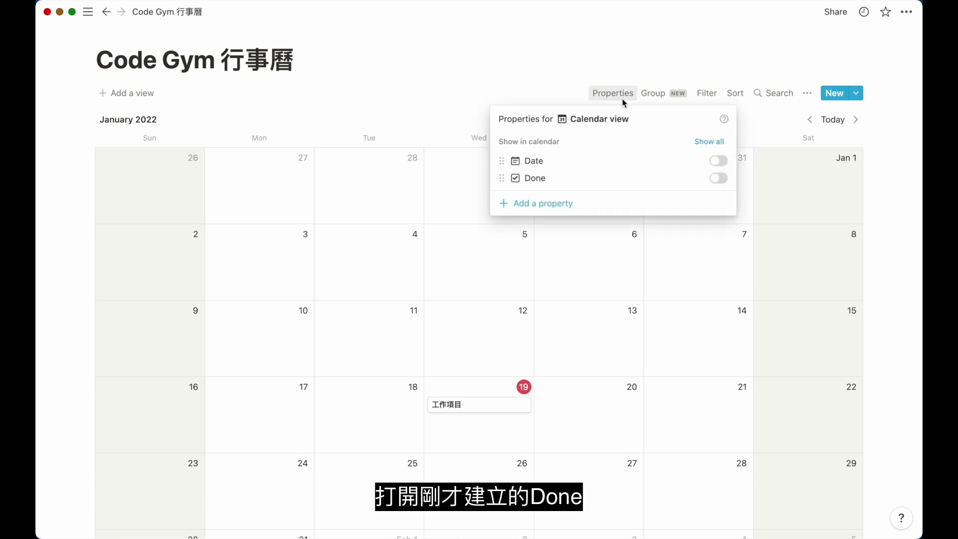
pyautogui.click(719, 178)
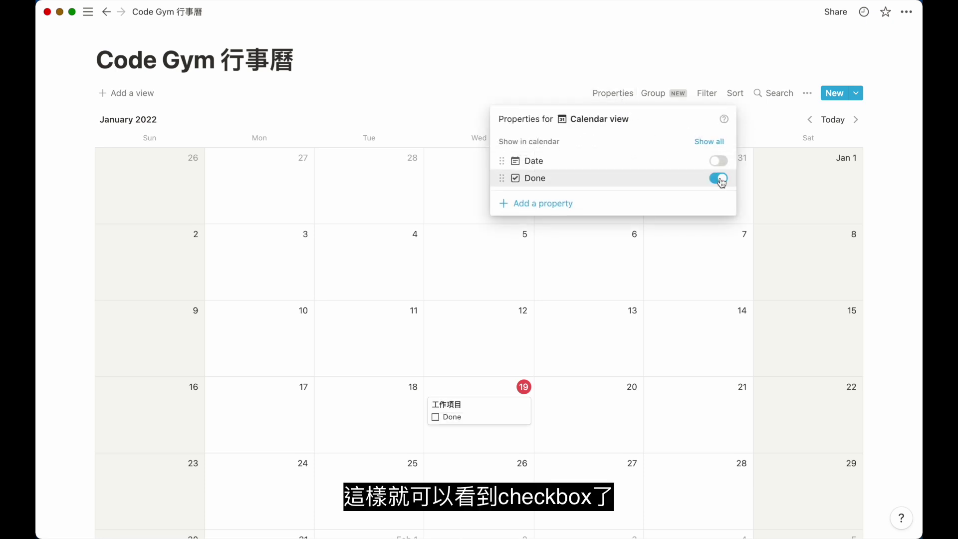
pyautogui.click(555, 332)
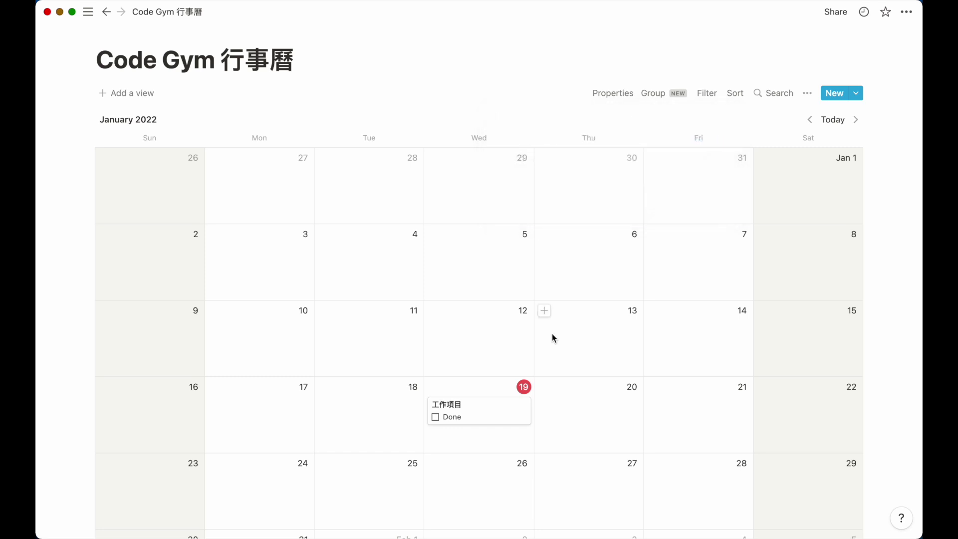
# - Try checking and unchecking the Done checkbox on the 工作項目 card
pyautogui.click(435, 418)
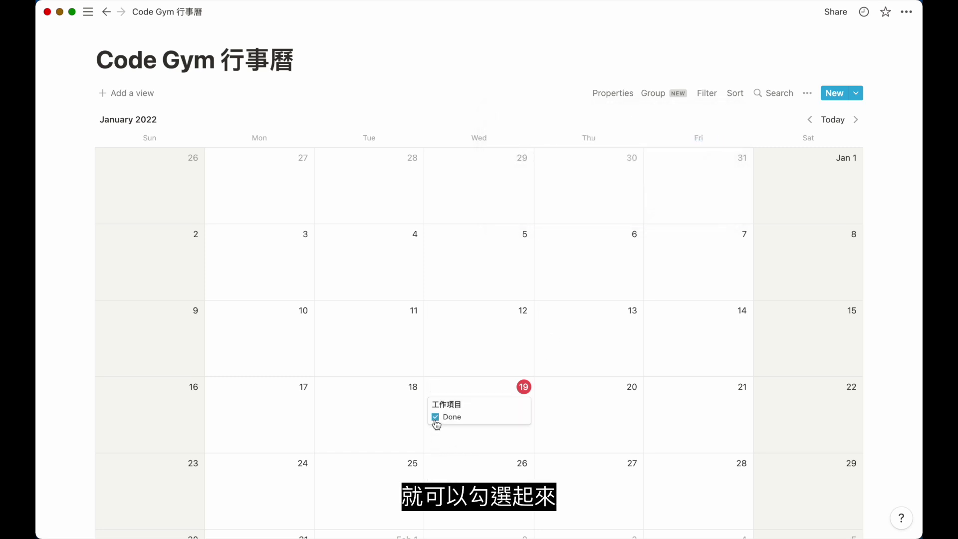
pyautogui.click(435, 418)
pyautogui.click(435, 418)
pyautogui.click(435, 418)
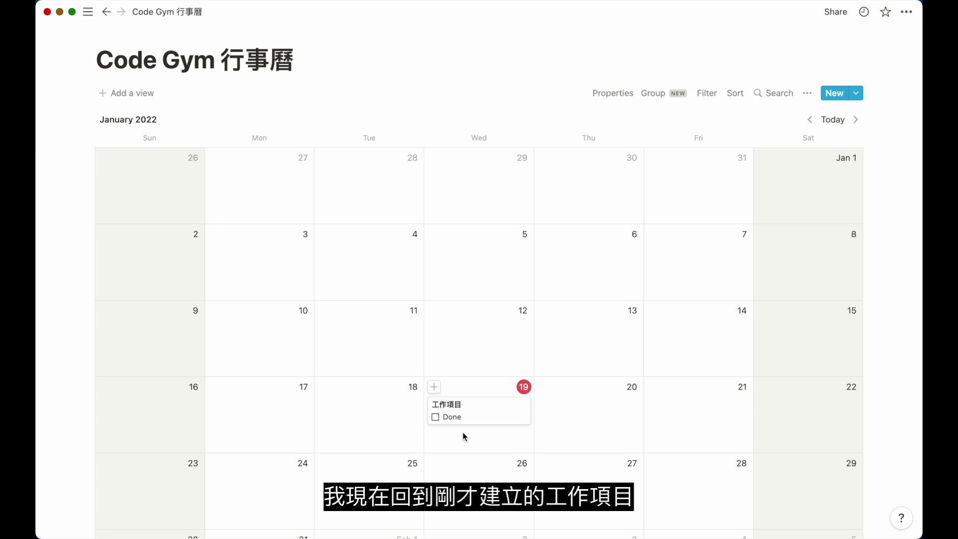
# - Open the 工作項目 item and add a property named "Status" with the type Select
pyautogui.click(509, 414)
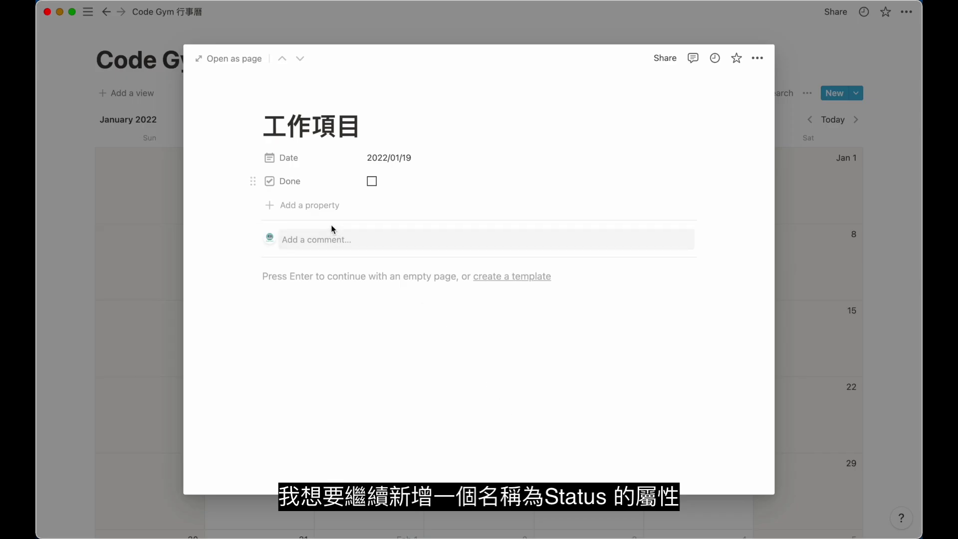
pyautogui.click(321, 206)
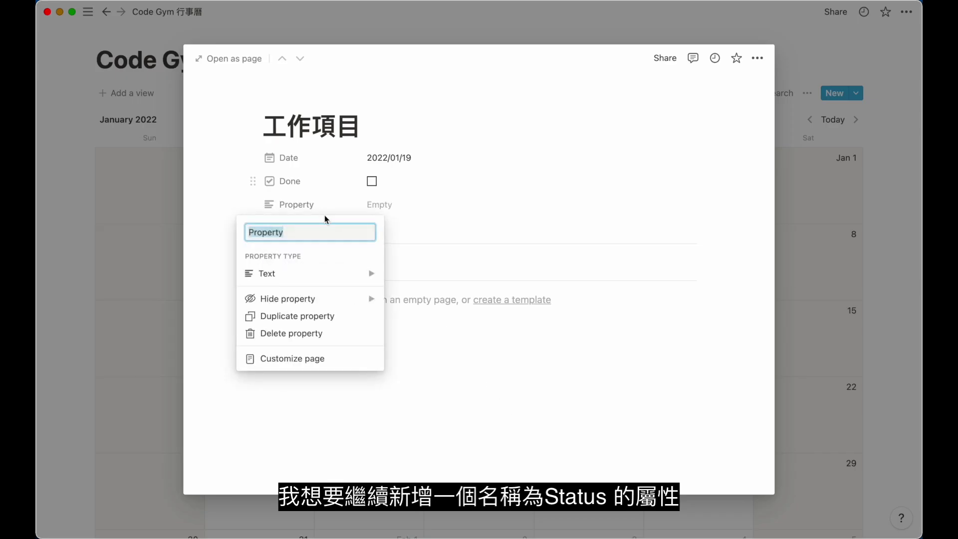
pyautogui.write('Status')
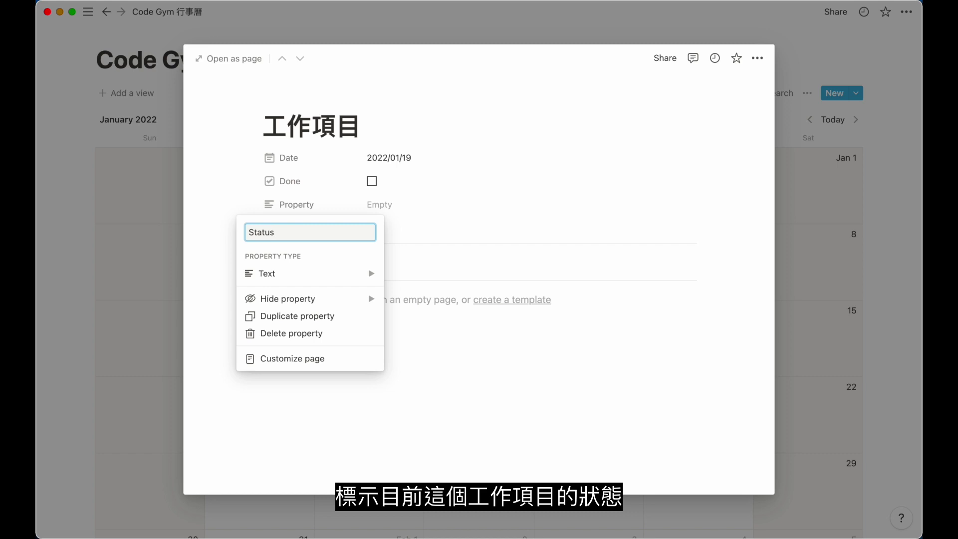
pyautogui.click(345, 274)
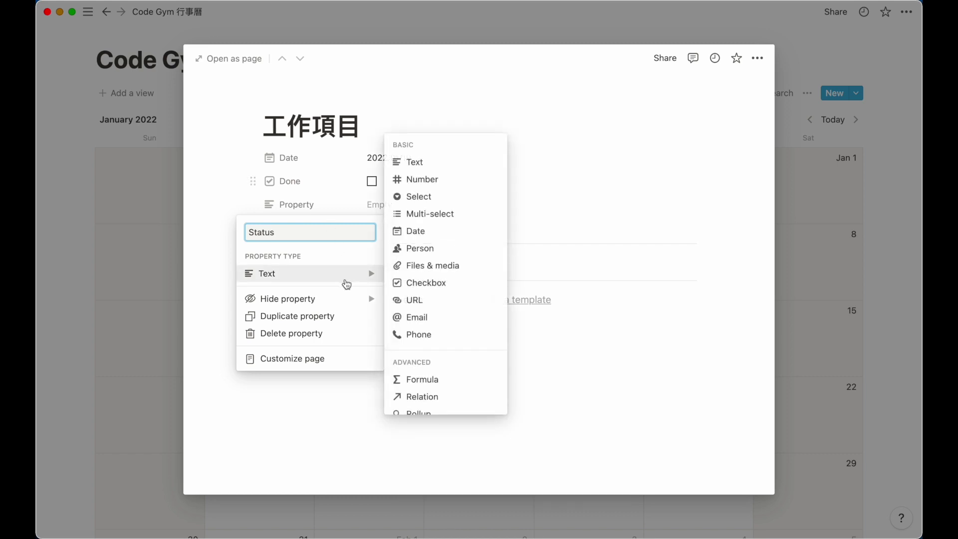
pyautogui.click(446, 204)
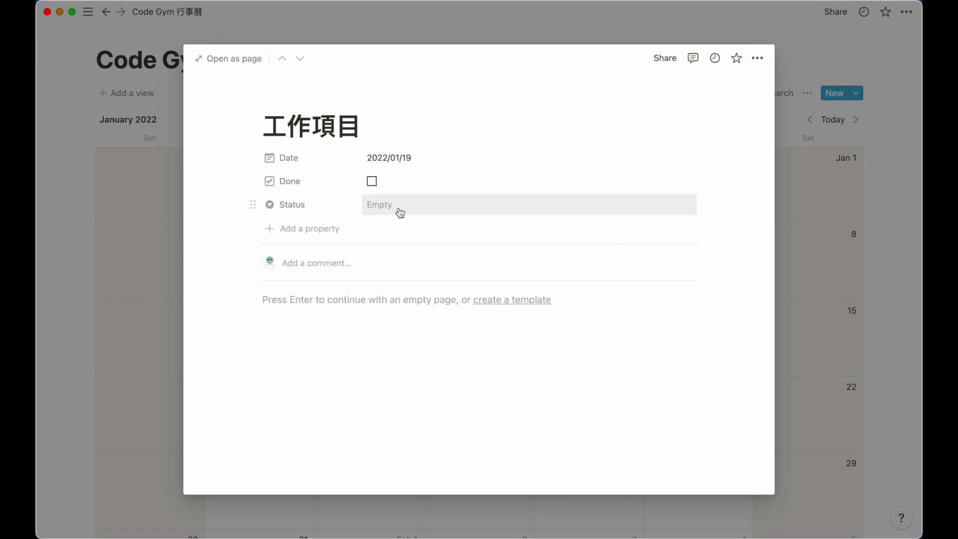
# - Create the Status options 完成, 進行中 and 等待, leaving 等待 selected, and close the item
pyautogui.click(397, 205)
pyautogui.write('玩ㄔㄥ')
pyautogui.press('Return')
pyautogui.write('進行中')
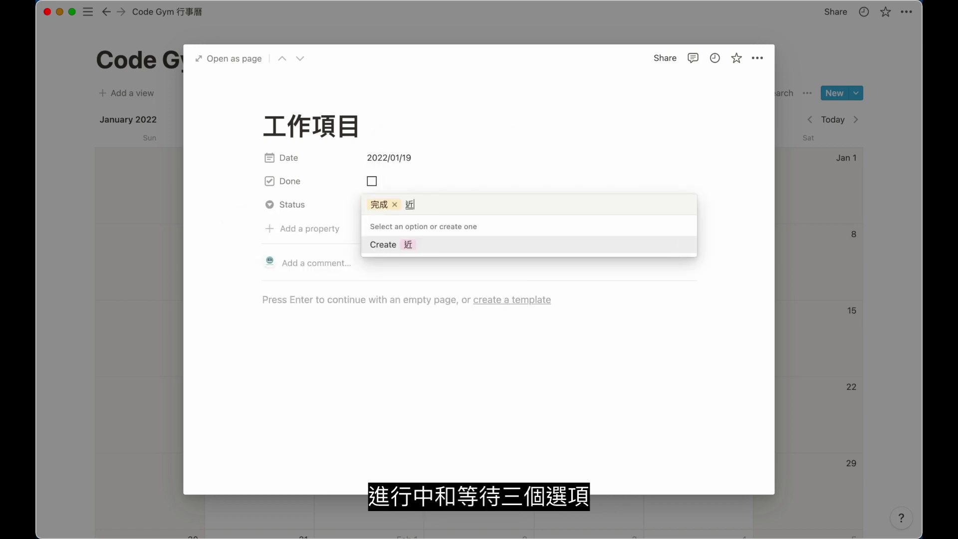
pyautogui.press('Return')
pyautogui.write('ㄉ等待')
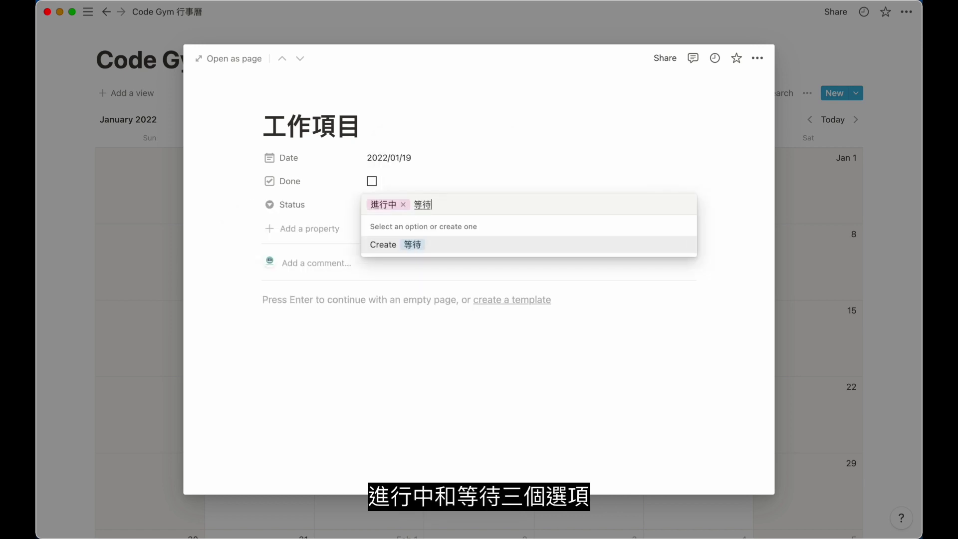
pyautogui.press('Return')
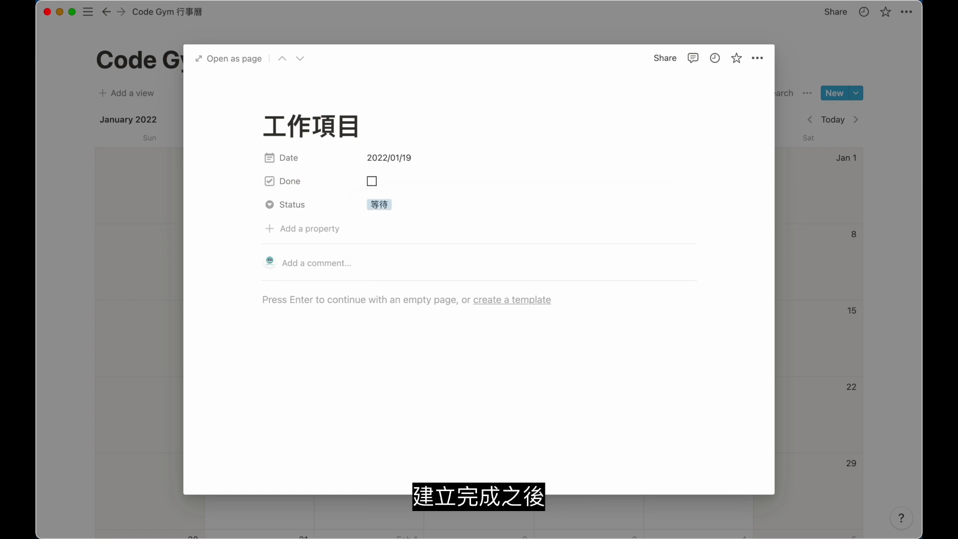
pyautogui.click(157, 306)
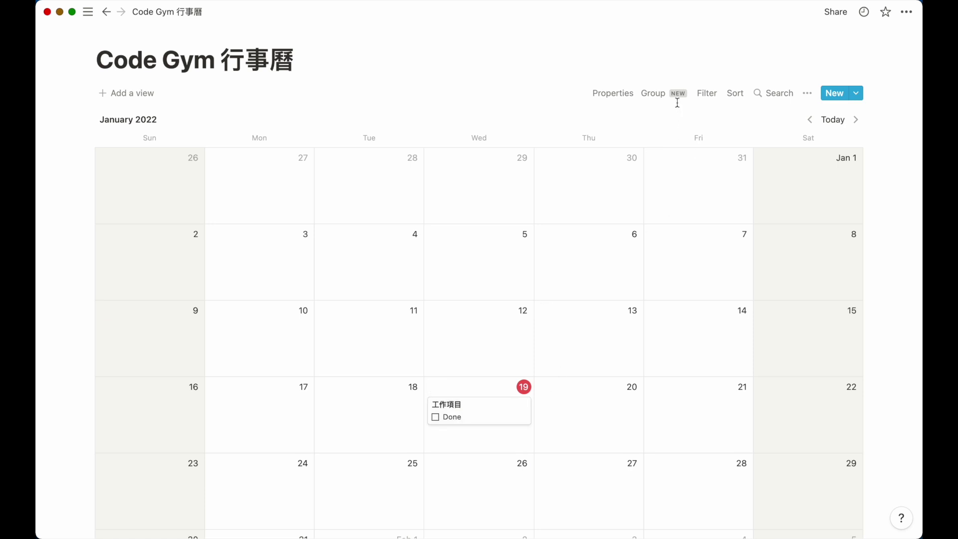
# - Show the Status property on the cards of the calendar view
pyautogui.click(620, 95)
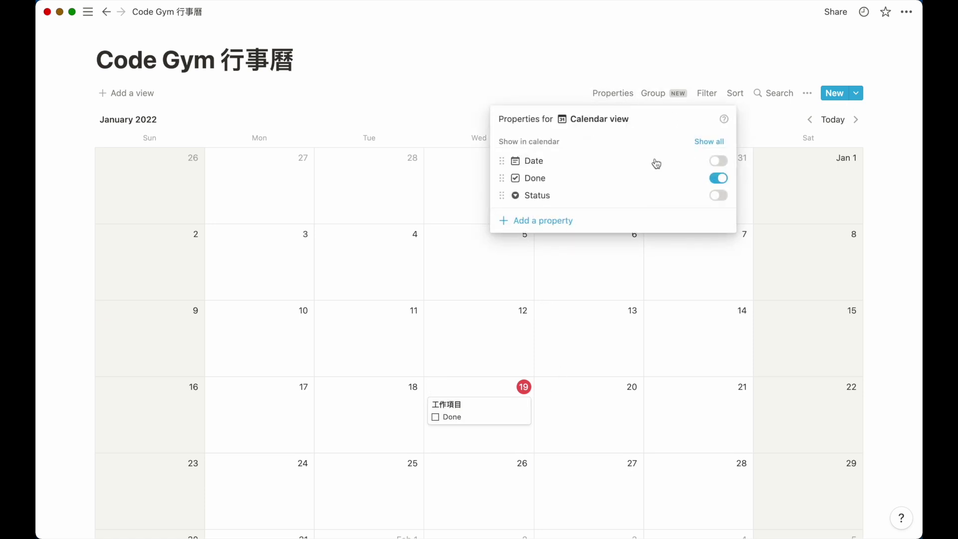
pyautogui.click(719, 195)
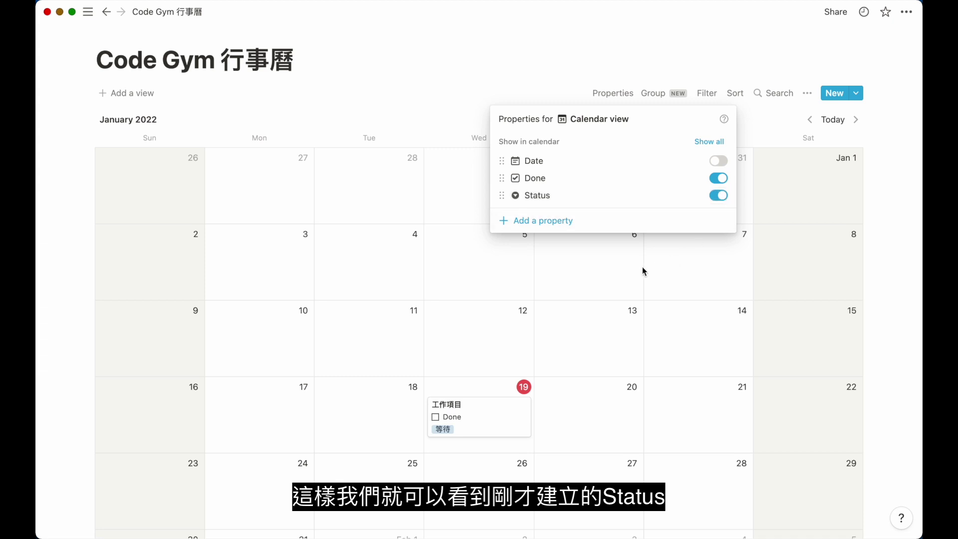
pyautogui.click(588, 292)
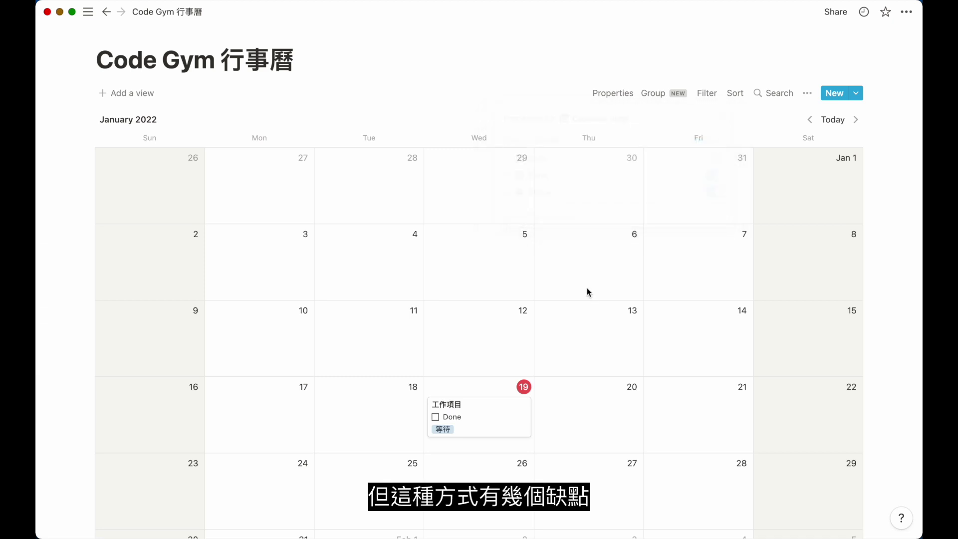
# - Check Done on the 工作項目 card and set the item's Status to 完成
pyautogui.click(435, 417)
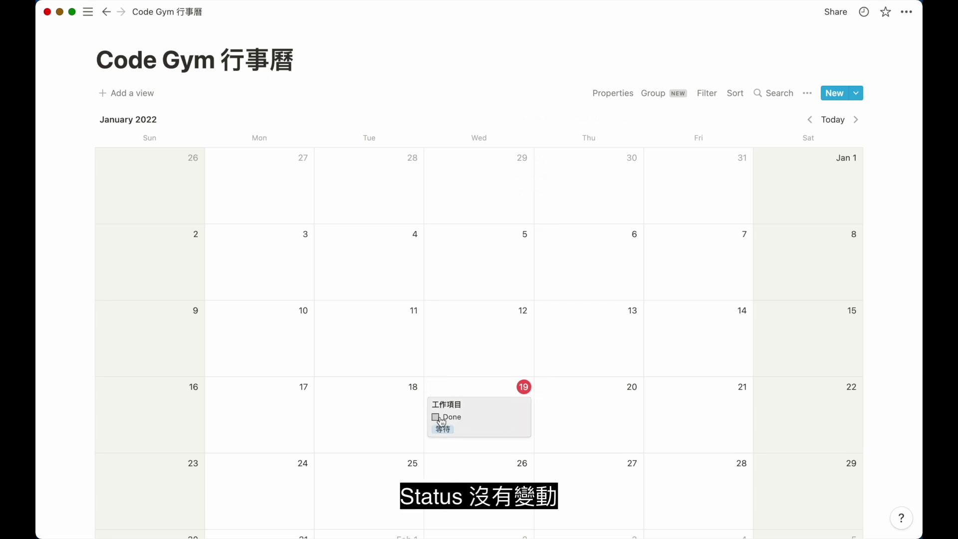
pyautogui.click(465, 422)
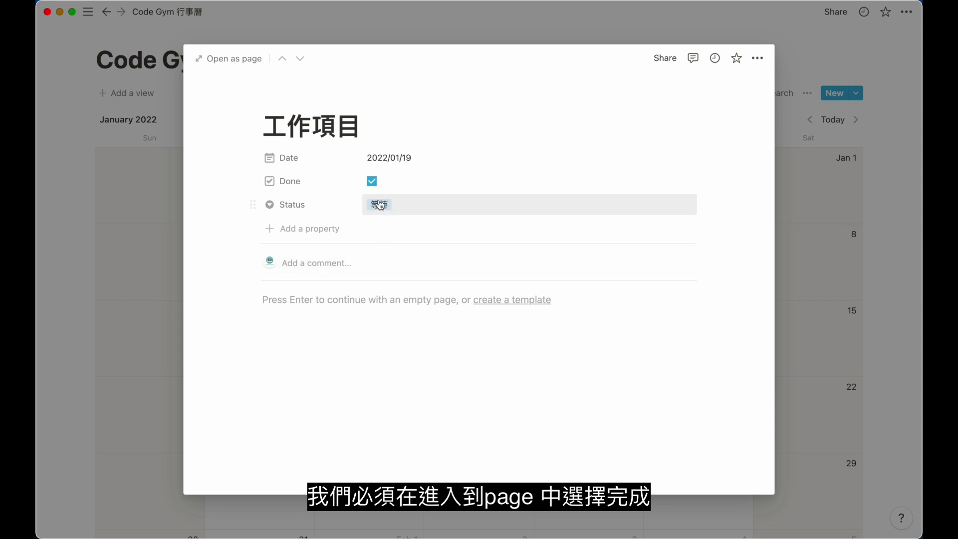
pyautogui.click(380, 205)
pyautogui.click(398, 247)
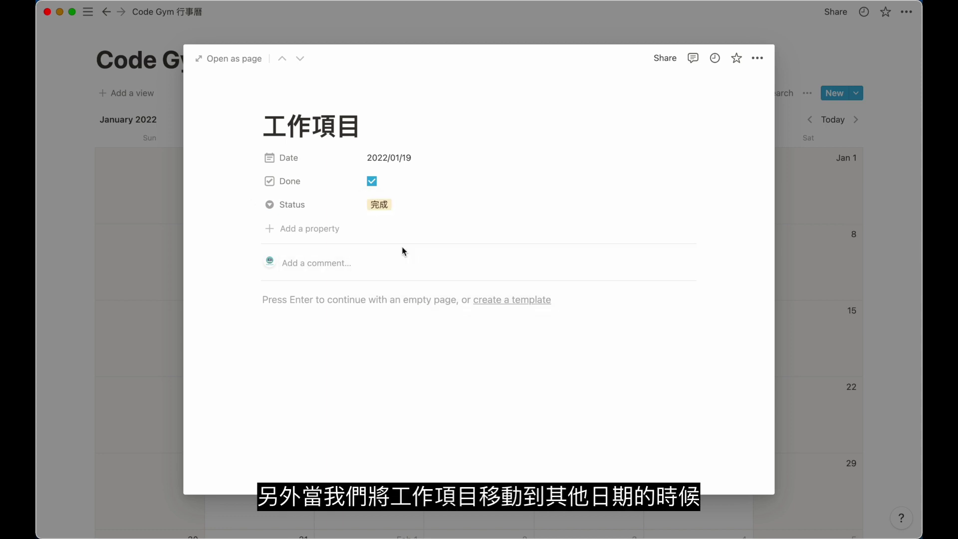
pyautogui.click(303, 519)
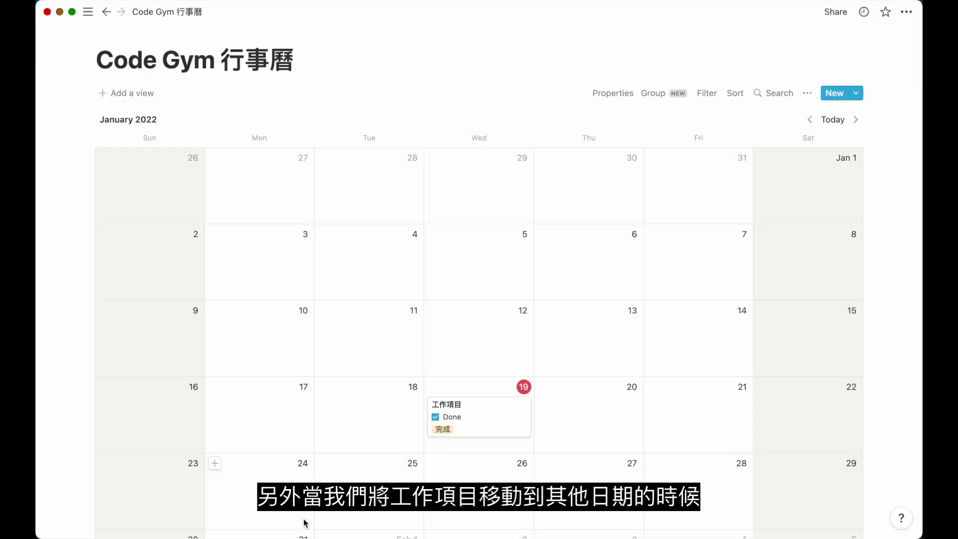
# - Try moving the 工作項目 card to January 20 and back to January 19
pyautogui.moveTo(468, 428); pyautogui.dragTo(596, 424)
pyautogui.moveTo(595, 425); pyautogui.dragTo(485, 421)
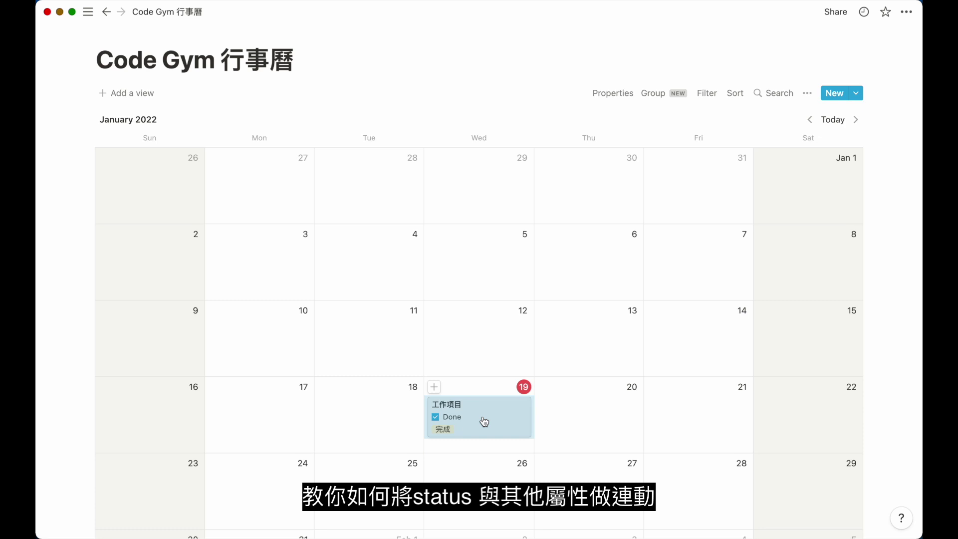
# - Open the 工作項目 item and change the Status property's type to Formula
pyautogui.click(505, 428)
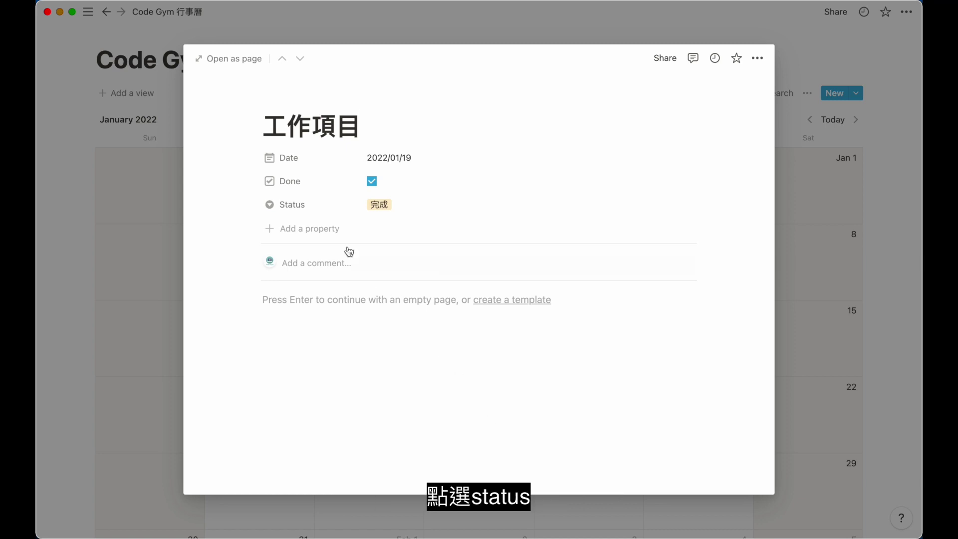
pyautogui.click(306, 209)
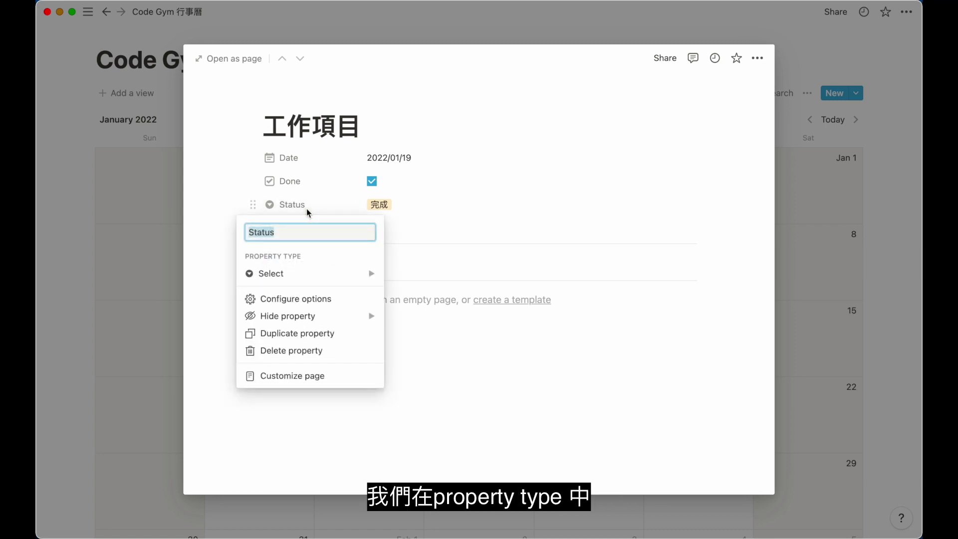
pyautogui.click(332, 279)
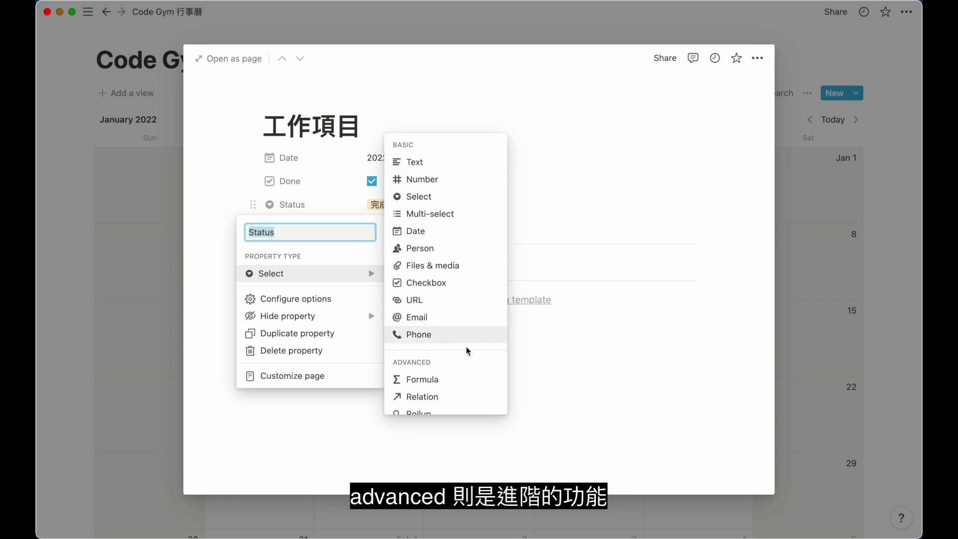
pyautogui.moveTo(474, 384)
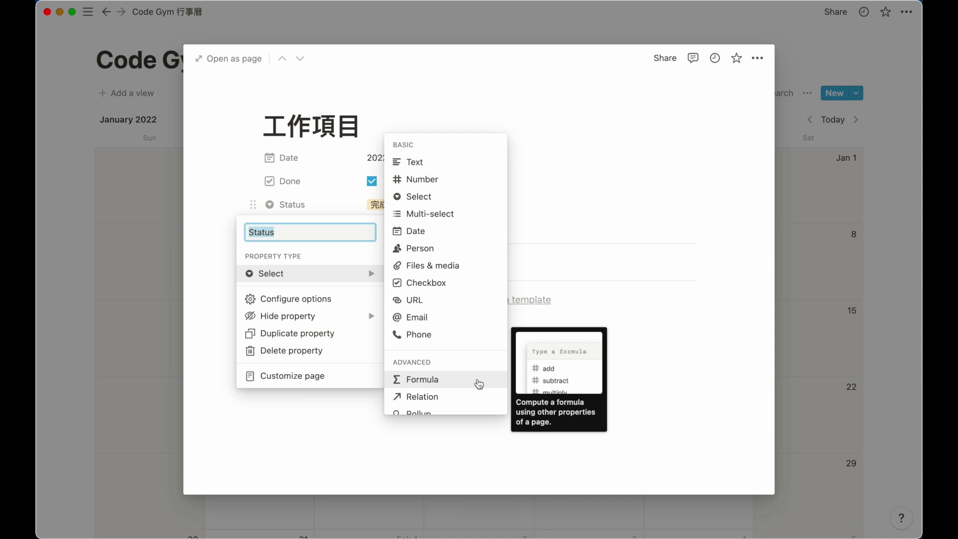
pyautogui.click(478, 382)
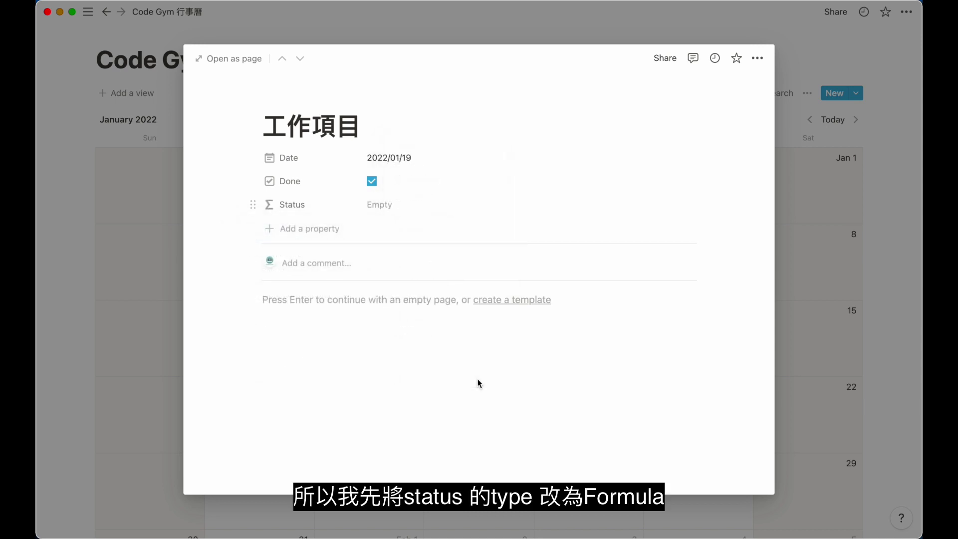
# - Look through the available formula functions and set the Status formula to prop("Done")
pyautogui.click(398, 208)
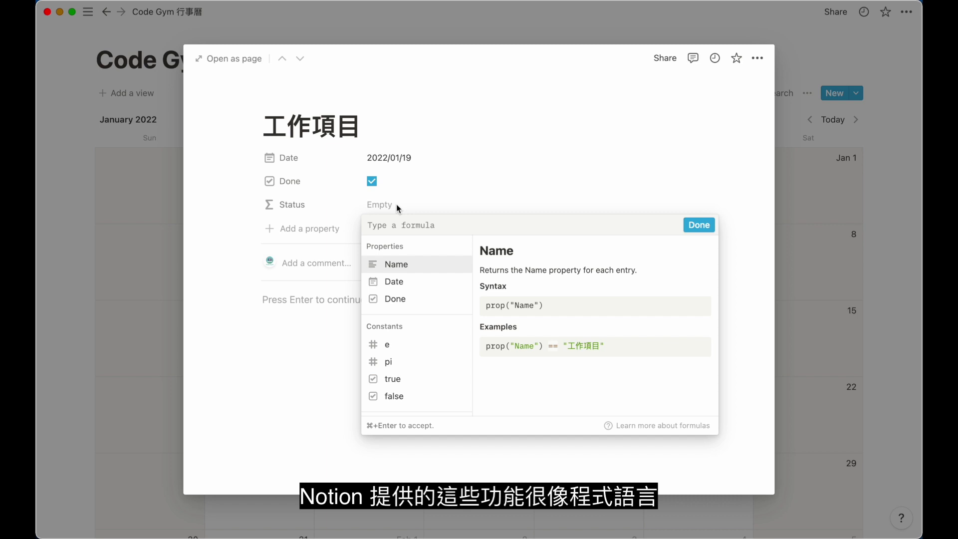
pyautogui.scroll(-3, 438, 263)
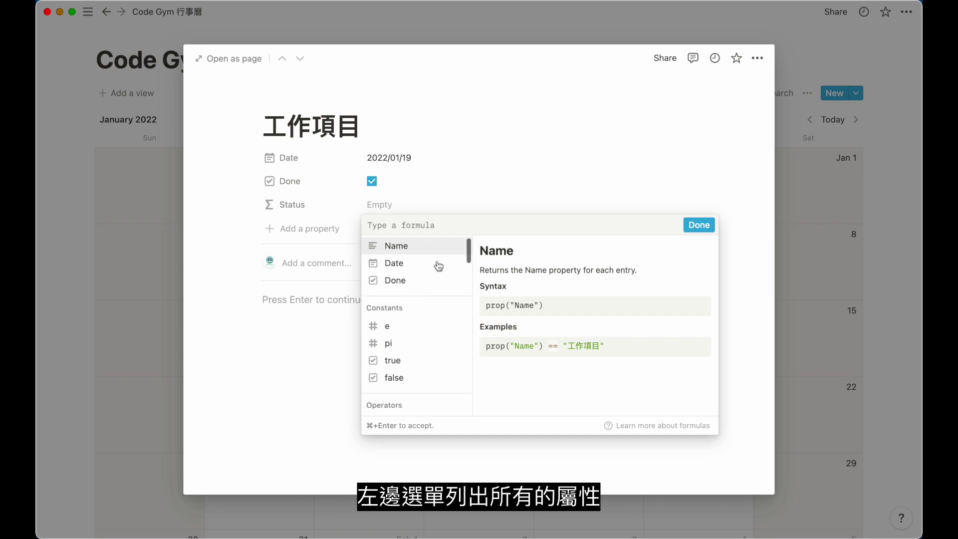
pyautogui.scroll(-10, 437, 265)
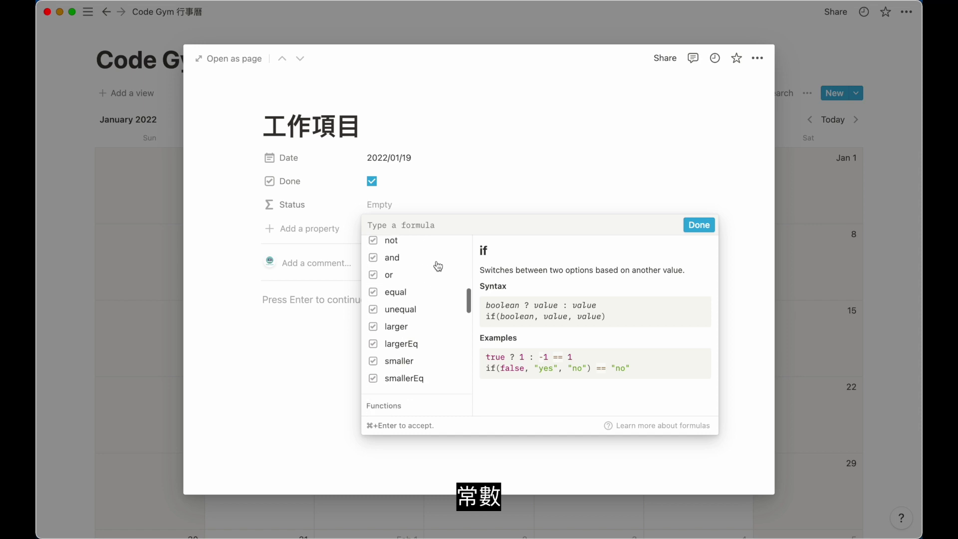
pyautogui.scroll(-10, 437, 265)
pyautogui.scroll(10, 437, 265)
pyautogui.scroll(15, 438, 265)
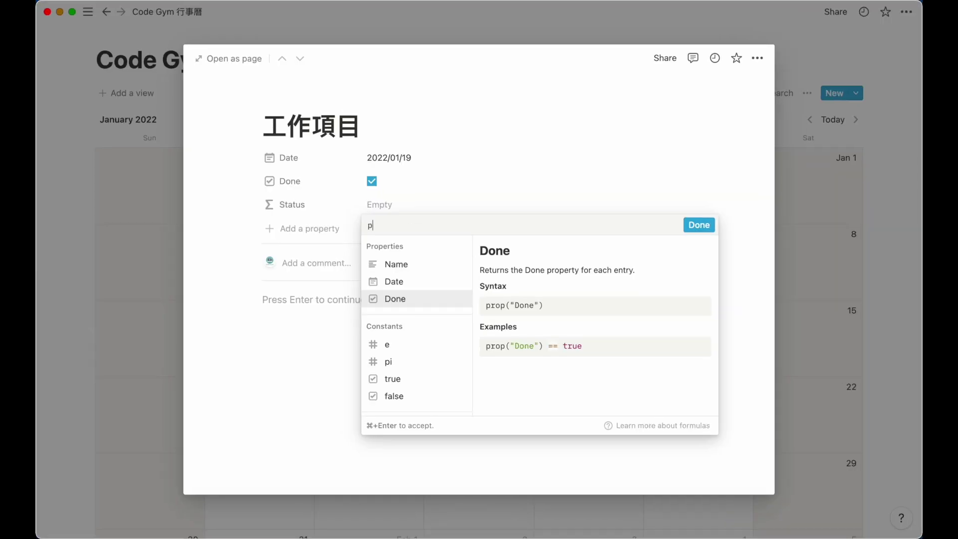
pyautogui.write('prop("Done")')
pyautogui.press('Left')
pyautogui.write('"Done"')
pyautogui.click(700, 225)
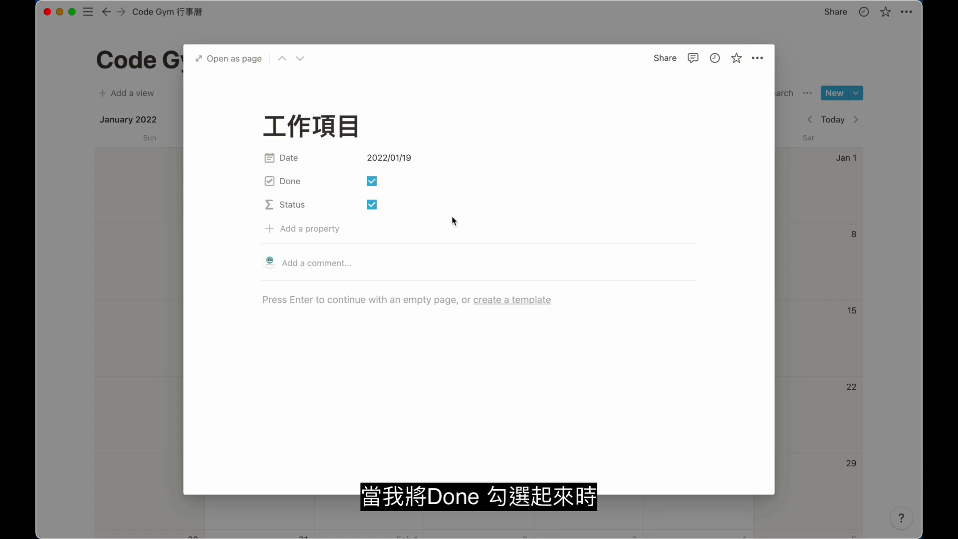
# - Try unchecking and rechecking the item's Done checkbox to test the Status formula
pyautogui.click(373, 182)
pyautogui.click(374, 183)
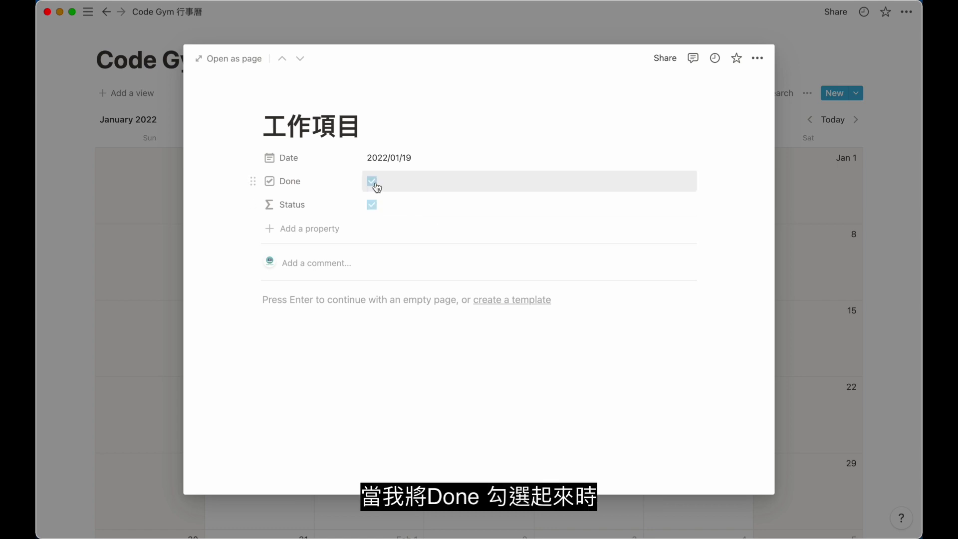
pyautogui.click(373, 183)
pyautogui.click(374, 183)
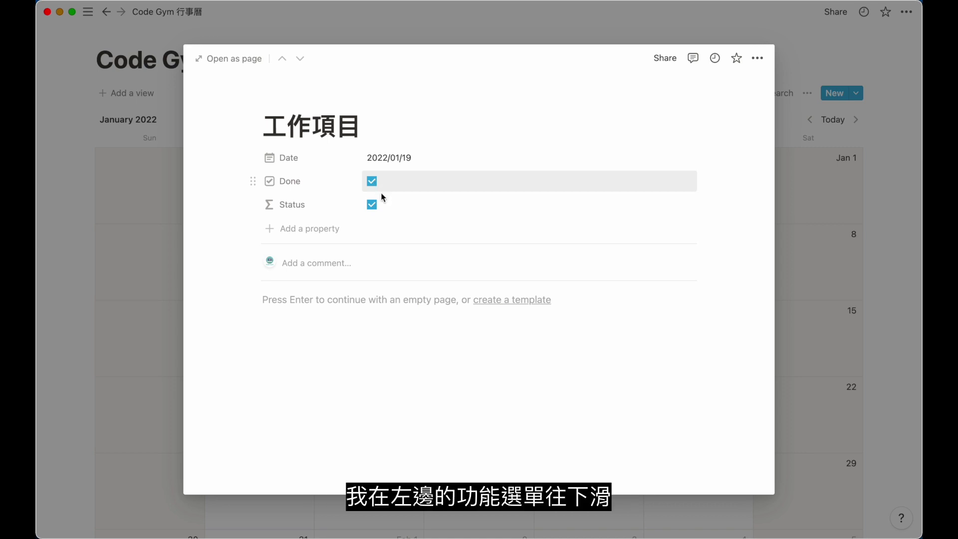
# - Reopen the Status formula and replace its content with an empty if() function
pyautogui.click(384, 204)
pyautogui.scroll(-10, 406, 292)
pyautogui.scroll(4, 407, 293)
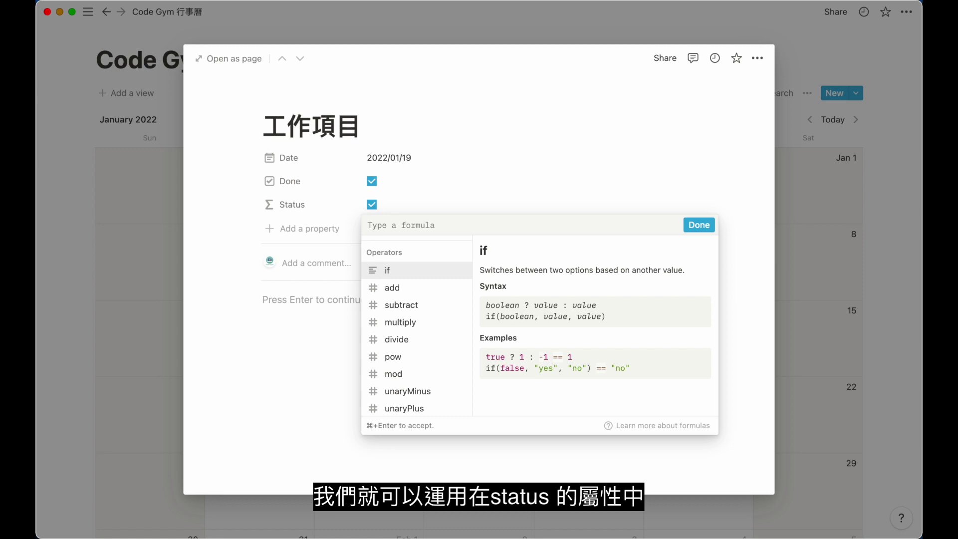
pyautogui.write('if()')
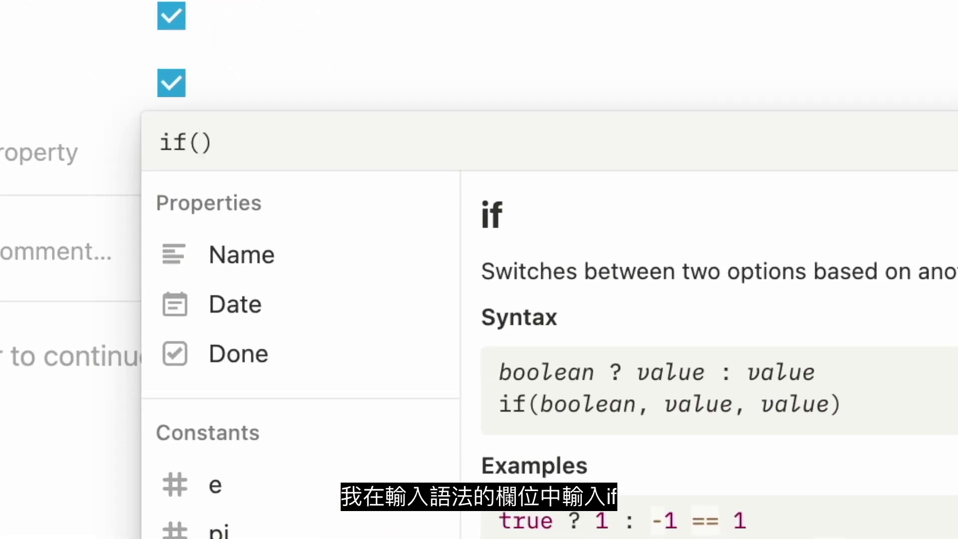
pyautogui.click(201, 142)
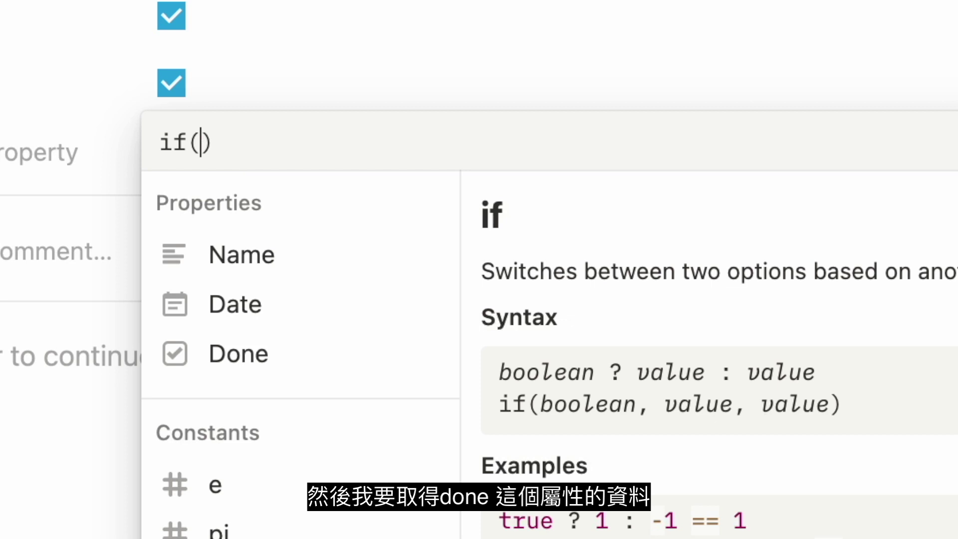
# - Enter prop("Done") == true as the condition of the if() function in the Status formula
pyautogui.write('prop(')
pyautogui.write('"")')
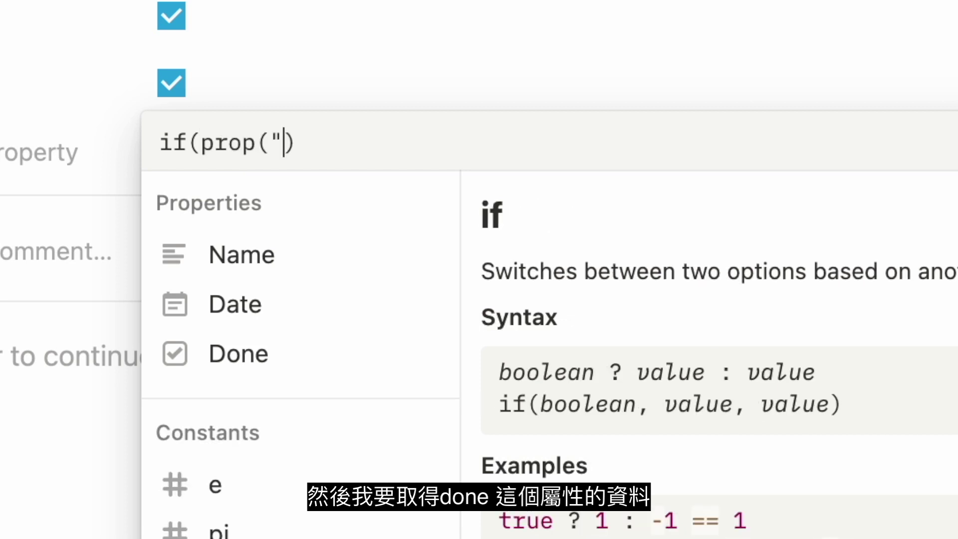
pyautogui.press('Left')
pyautogui.press('Left')
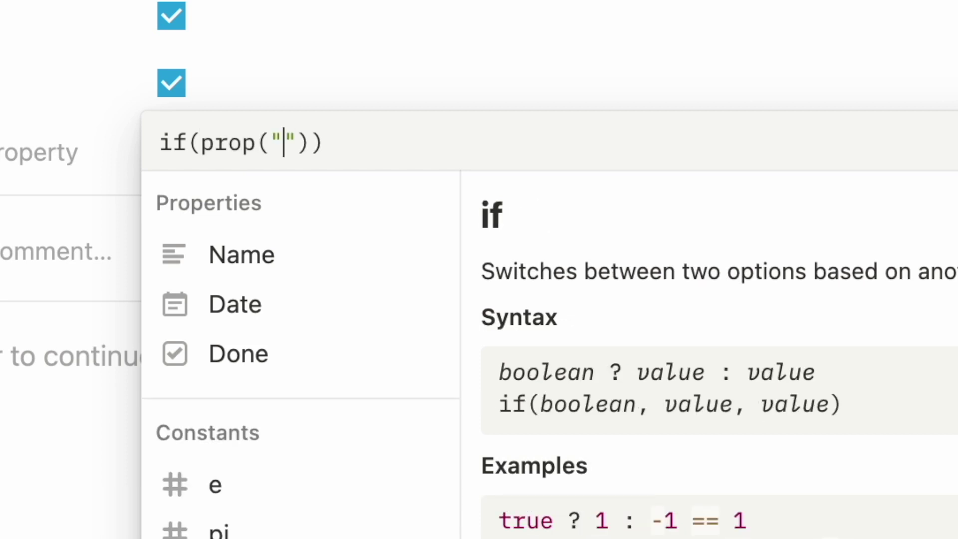
pyautogui.write('Done')
pyautogui.press('Right')
pyautogui.press('Right')
pyautogui.write('== t')
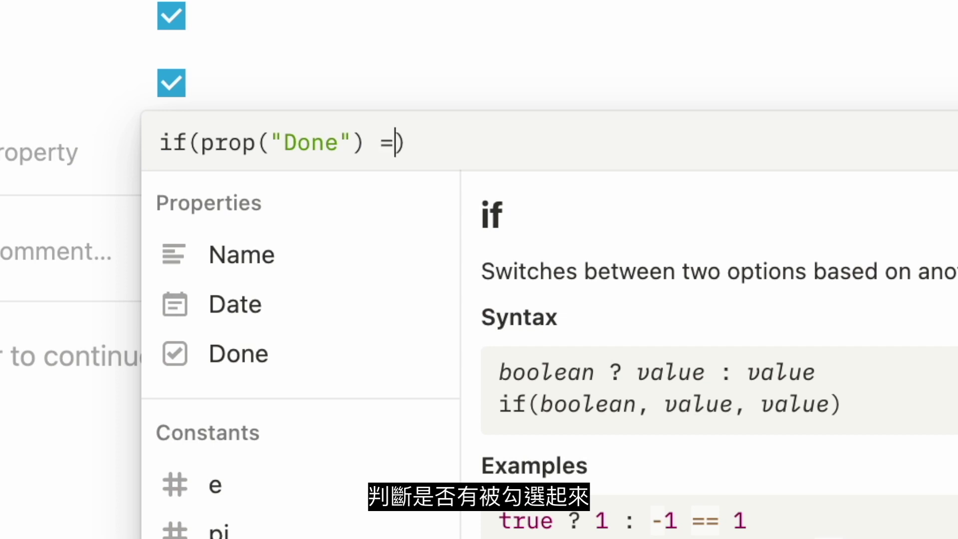
pyautogui.write('rue, ')
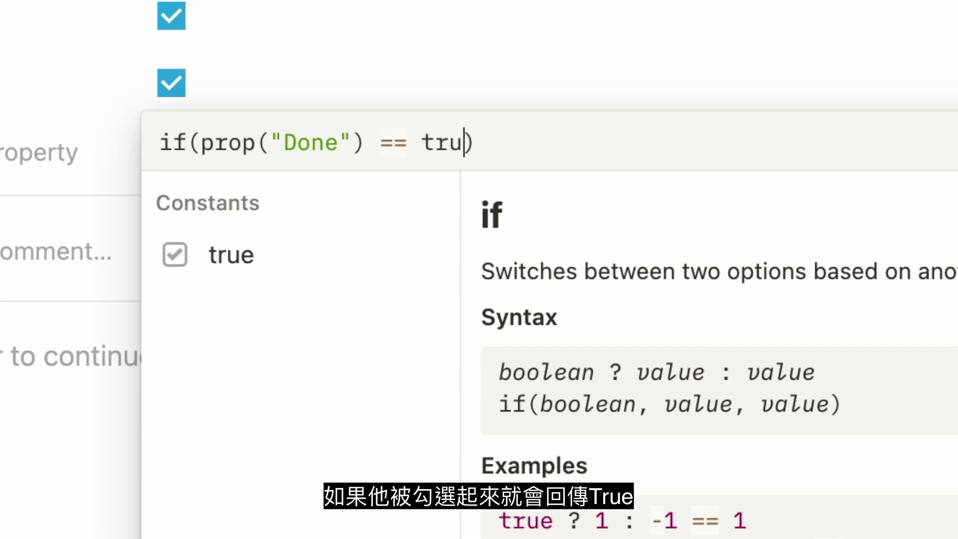
# - Add the text "完成" as the value the if() function returns when the condition is true
pyautogui.write('""')
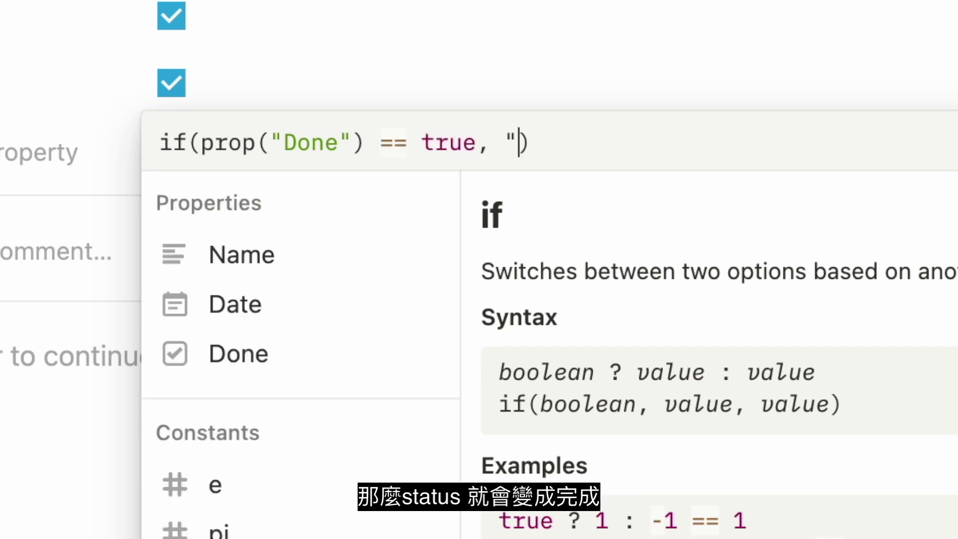
pyautogui.press('Left')
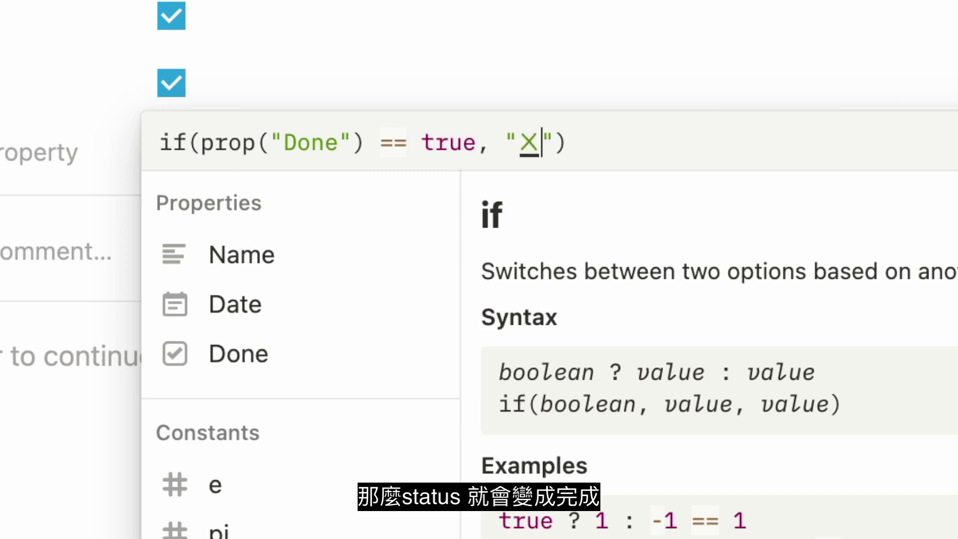
pyautogui.write('完成')
pyautogui.press('Left')
pyautogui.press('Left')
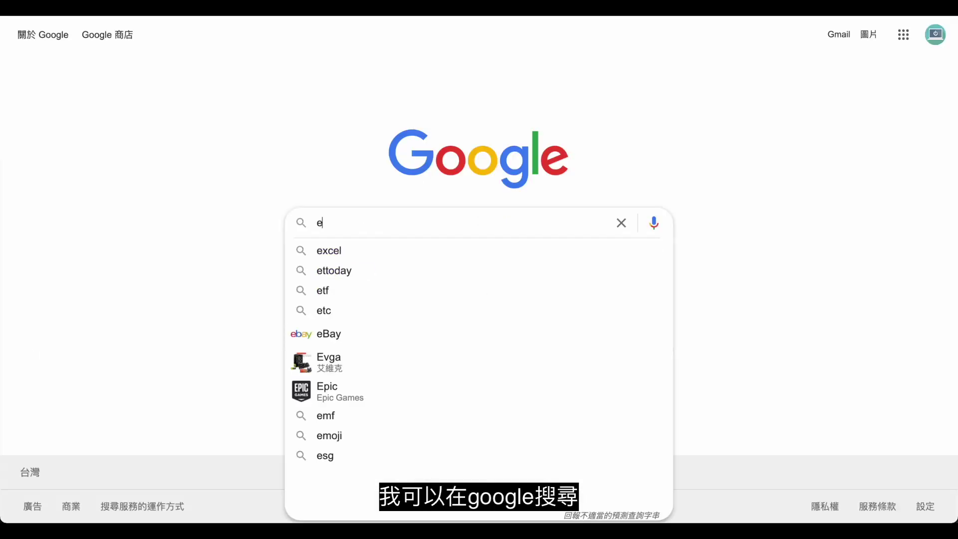
# - Search Google for "emoji blue circle", copy the 🔵 emoji from its Emojipedia page and paste it before 完成 in the Notion formula
pyautogui.write('moji blue circle')
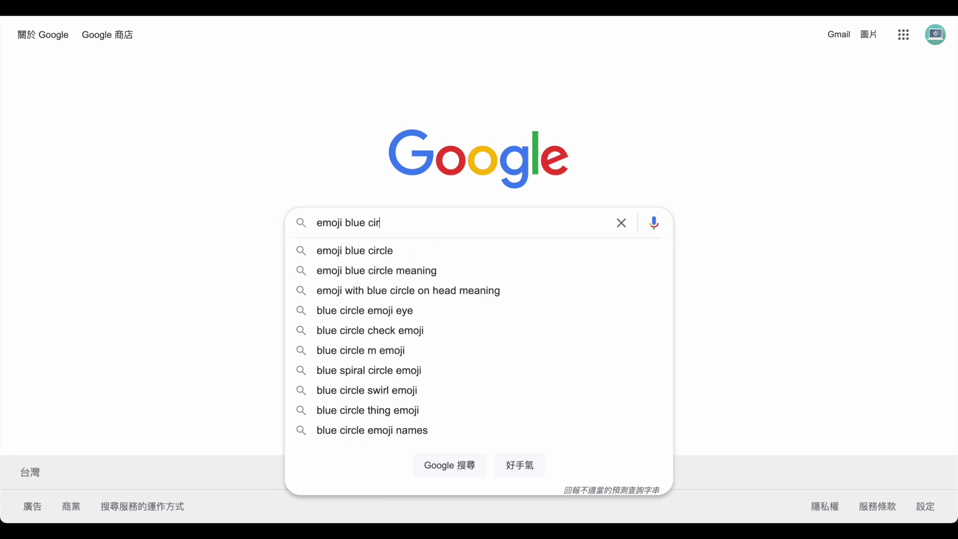
pyautogui.press('Return')
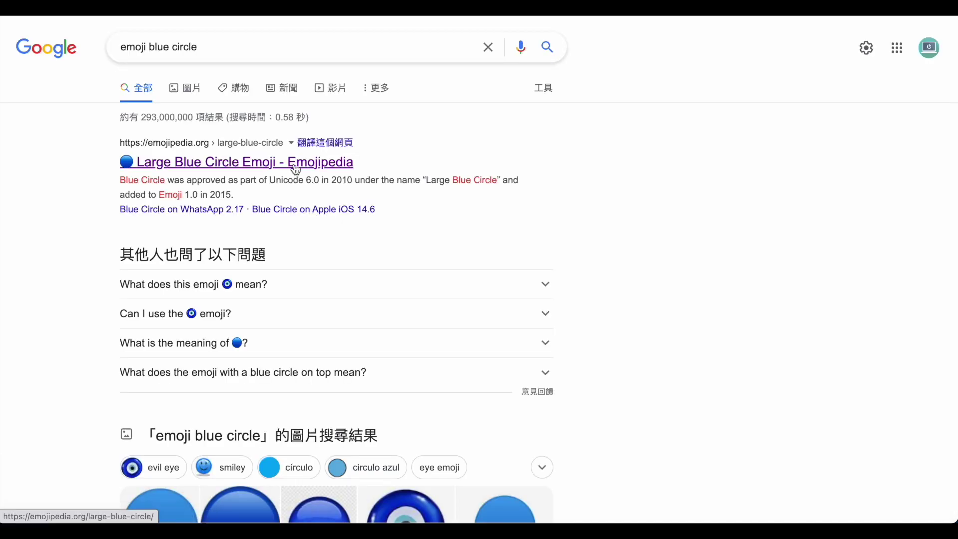
pyautogui.click(295, 169)
pyautogui.moveTo(145, 206); pyautogui.dragTo(167, 206)
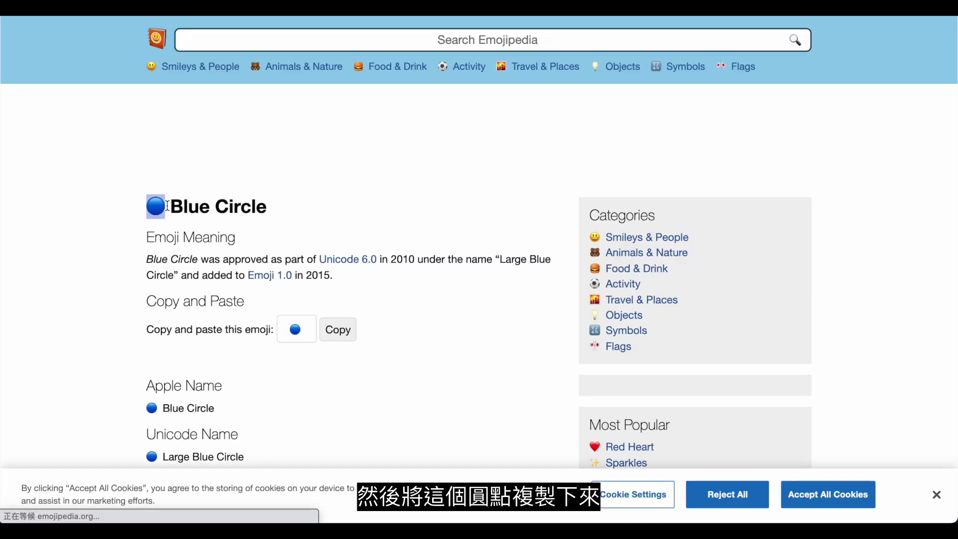
pyautogui.rightClick(168, 206)
pyautogui.click(191, 233)
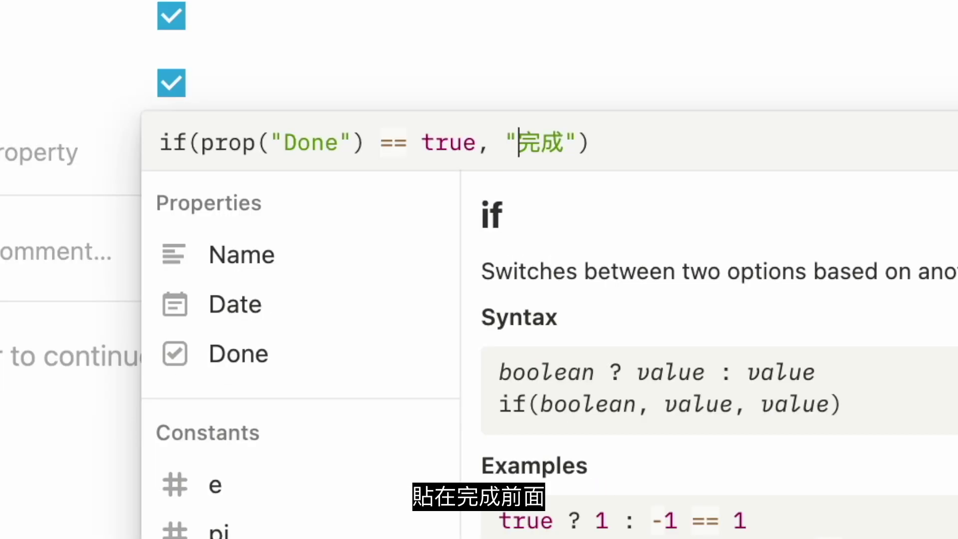
pyautogui.press('super+v')
# - Add "⚫ 等待" as the if() function's value for unfinished items and save the Status formula
pyautogui.click(579, 144)
pyautogui.press('Right')
pyautogui.press('Right')
pyautogui.write(',')
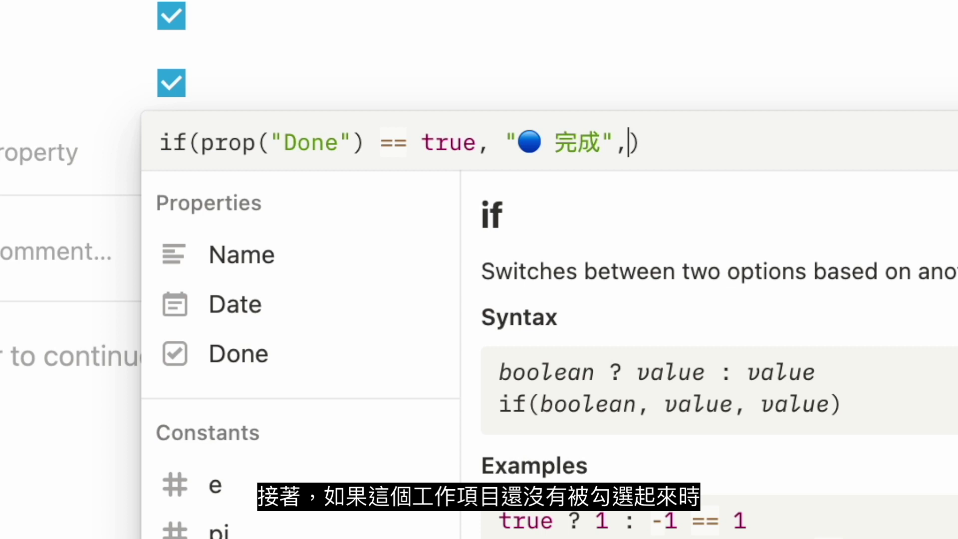
pyautogui.write(' "等待')
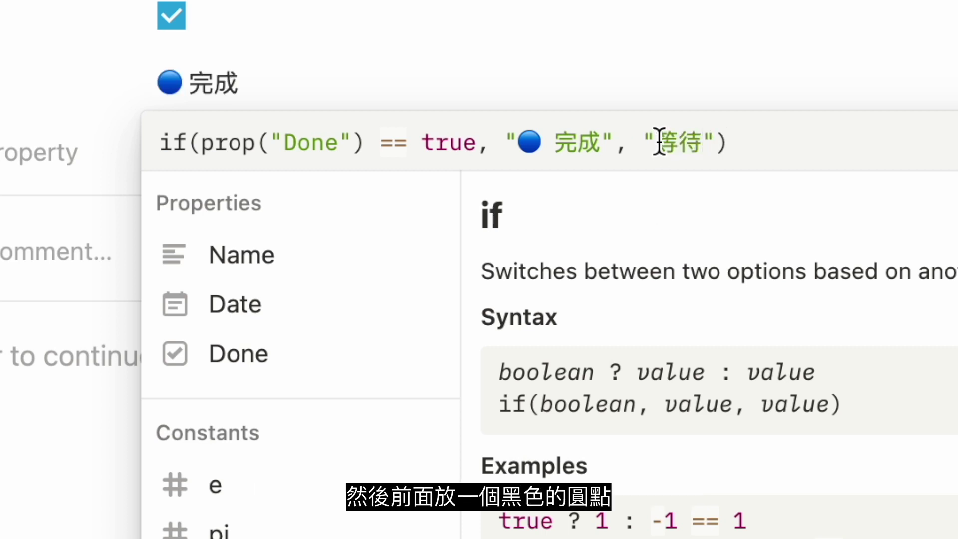
pyautogui.click(658, 142)
pyautogui.press('super+v')
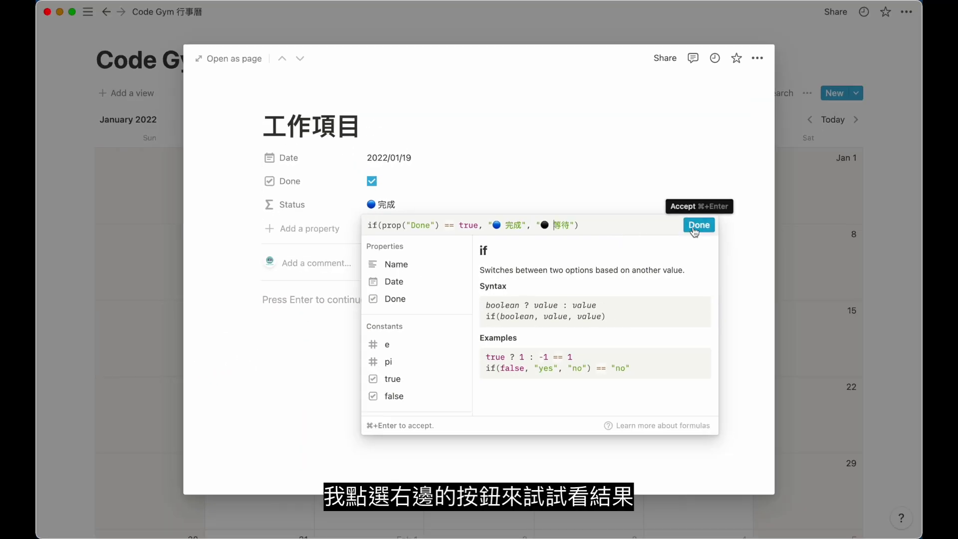
pyautogui.click(698, 225)
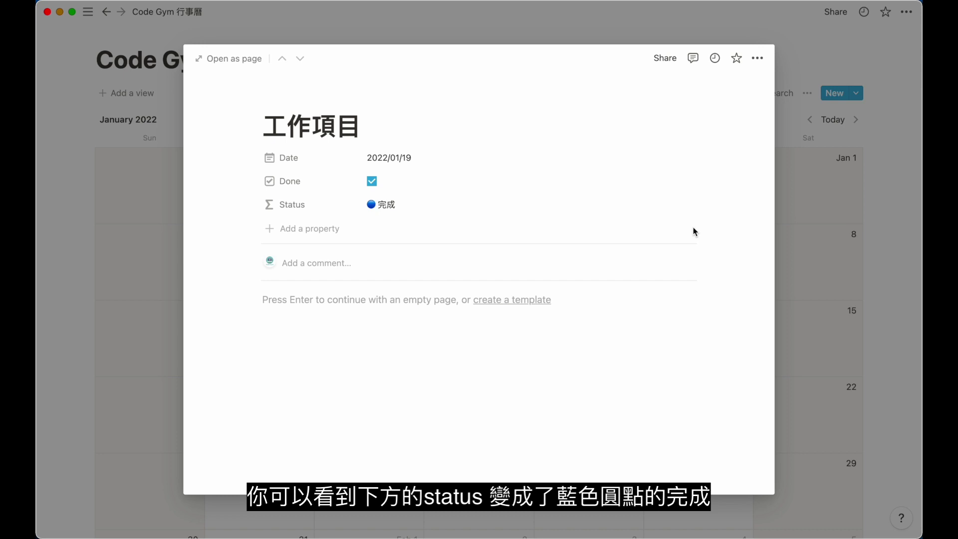
# - Toggle the item's Done checkbox several times to test the Status formula, leaving it unchecked
pyautogui.click(372, 181)
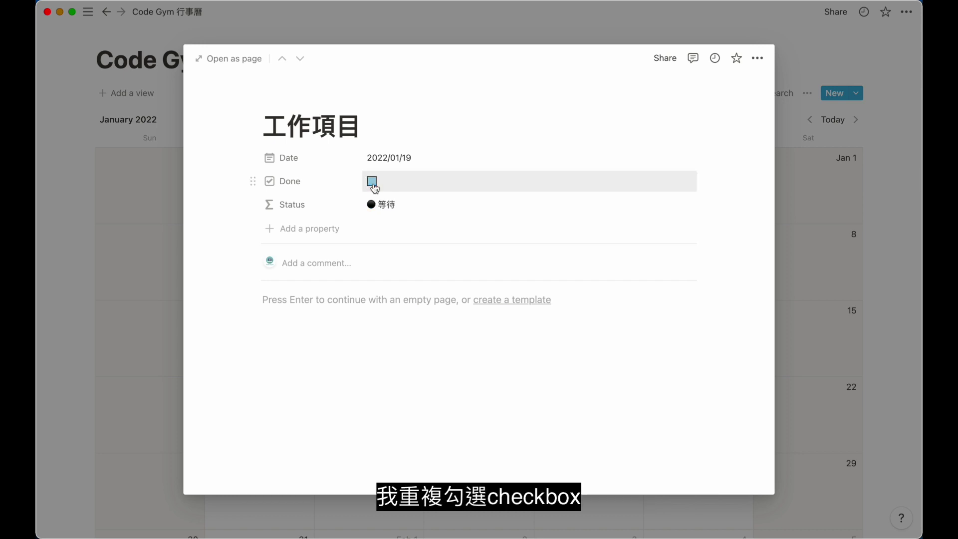
pyautogui.click(372, 182)
pyautogui.click(372, 181)
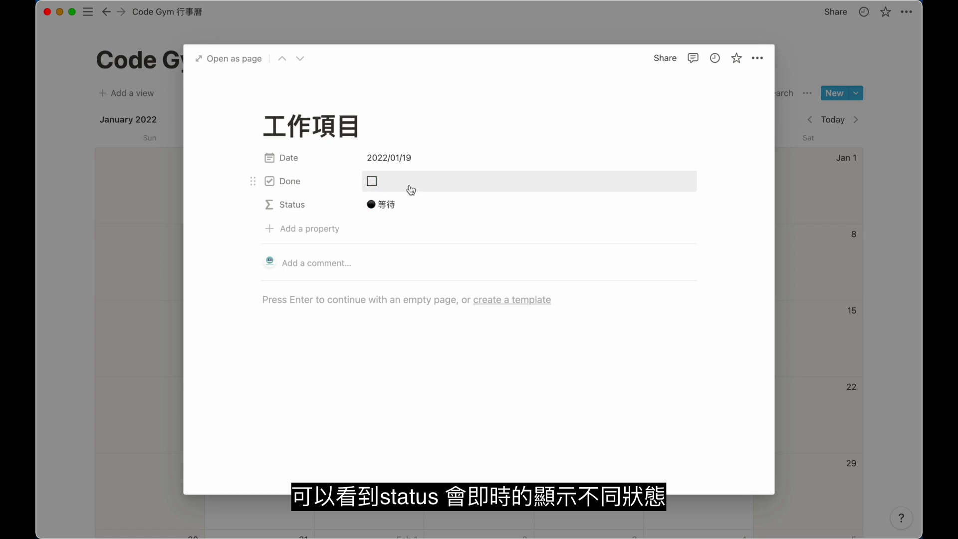
pyautogui.click(371, 182)
pyautogui.click(371, 182)
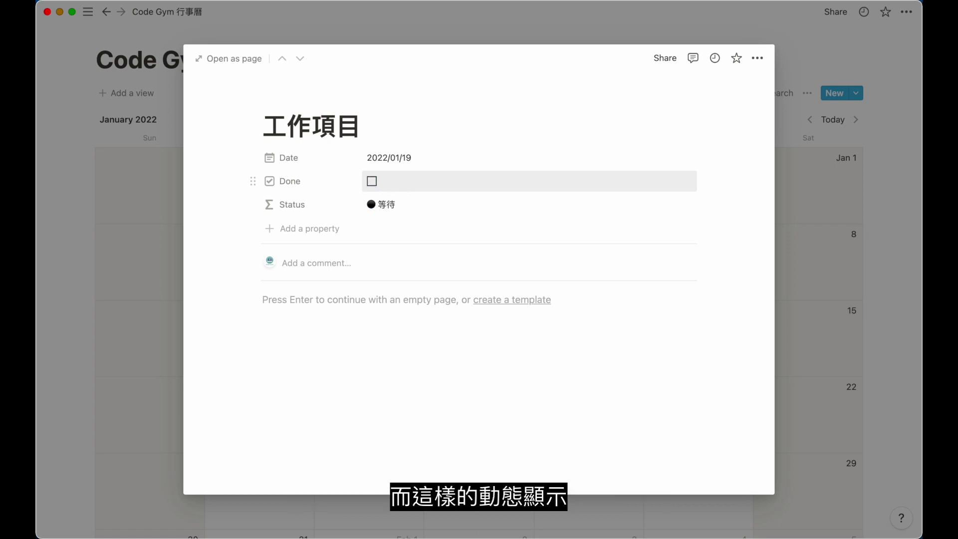
# - Close the item, try checking Done on the 工作項目 card in the calendar, and undo that change
pyautogui.click(151, 205)
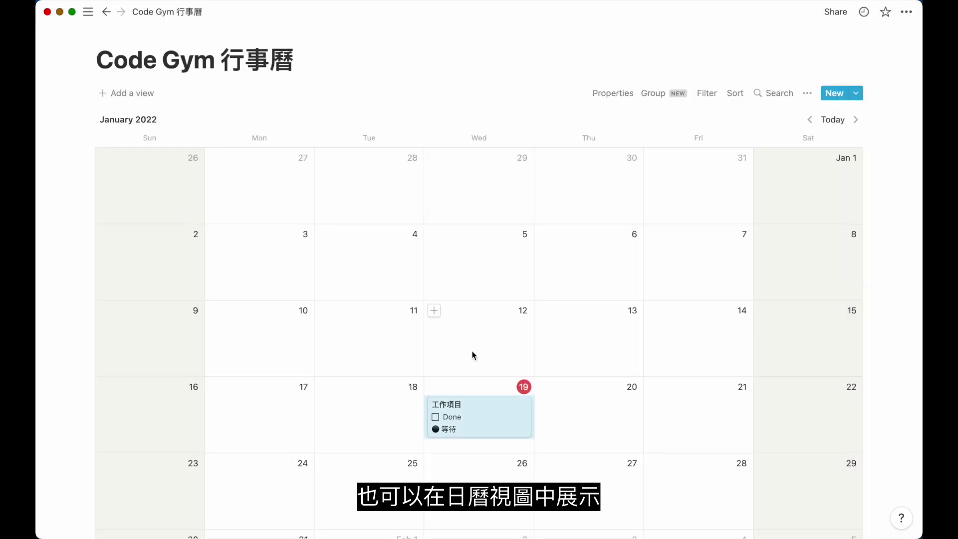
pyautogui.click(435, 418)
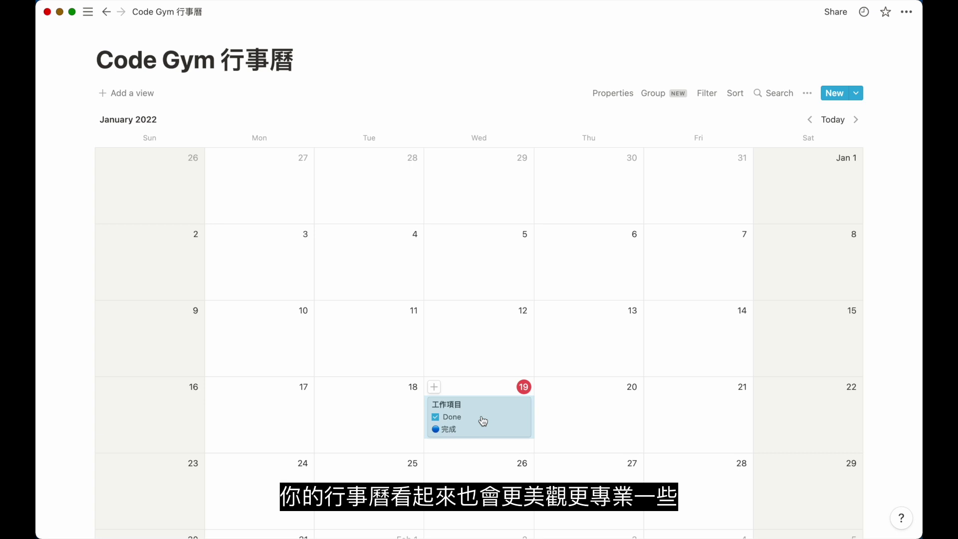
pyautogui.press('super+z')
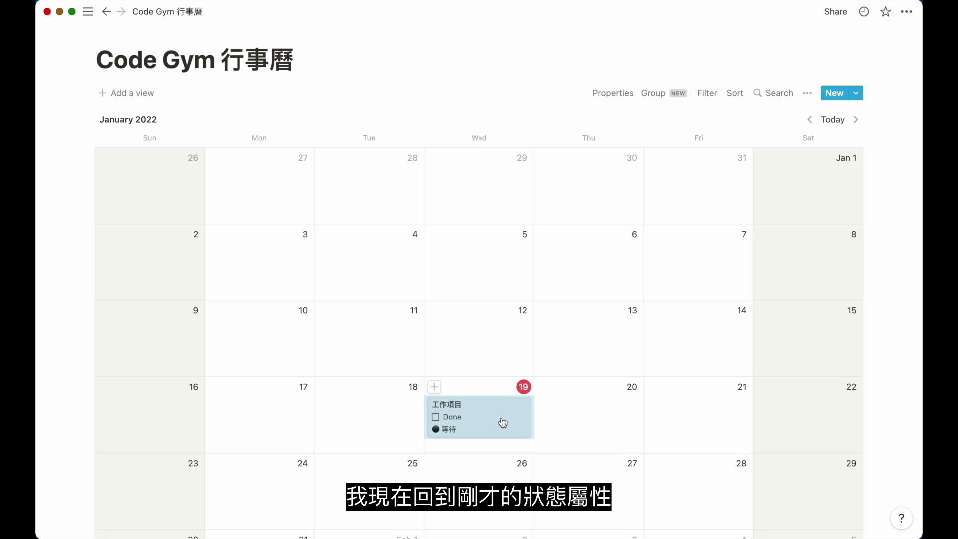
# - Open the 工作項目 item's Status formula and examine the dateBetween function's syntax and time unit examples
pyautogui.click(503, 423)
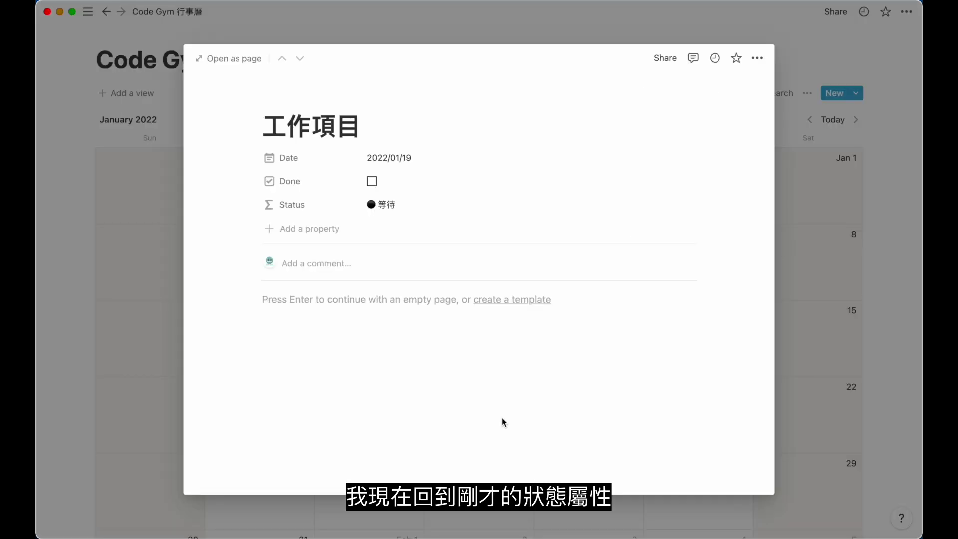
pyautogui.click(393, 211)
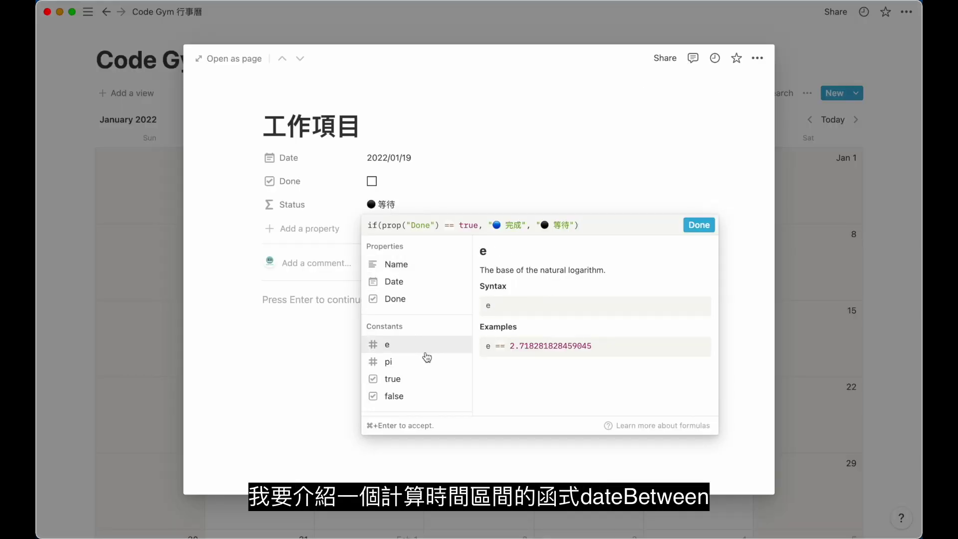
pyautogui.scroll(-10, 426, 357)
pyautogui.scroll(-15, 427, 357)
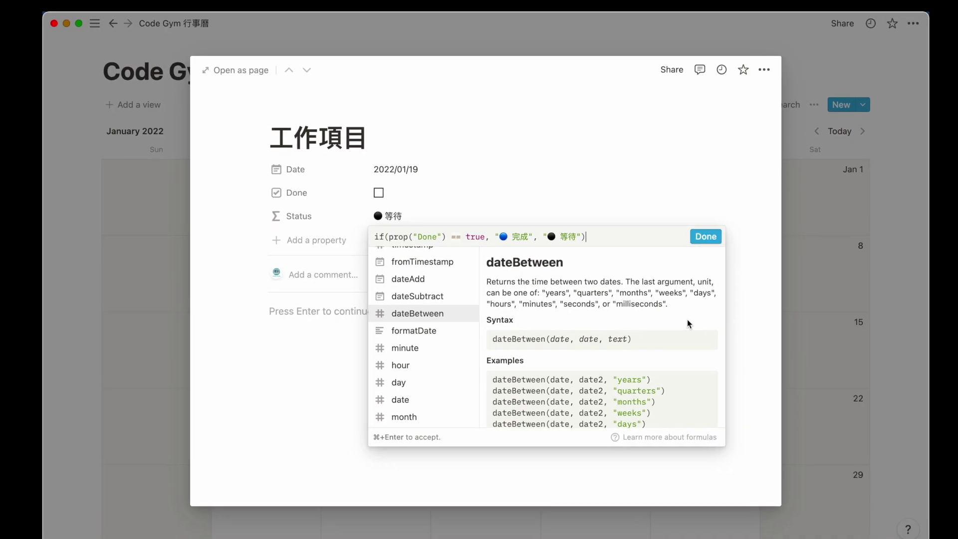
pyautogui.scroll(-3, 668, 355)
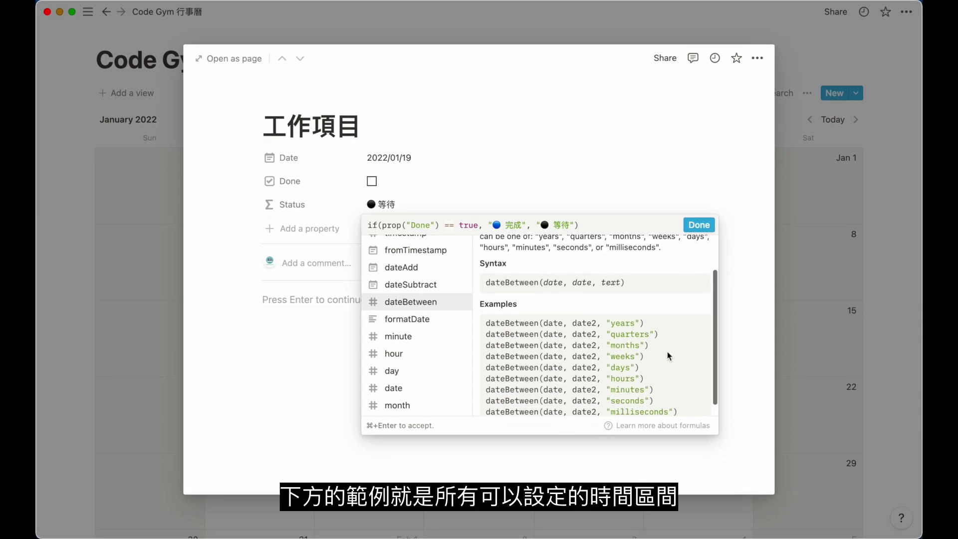
pyautogui.moveTo(610, 366); pyautogui.dragTo(636, 367)
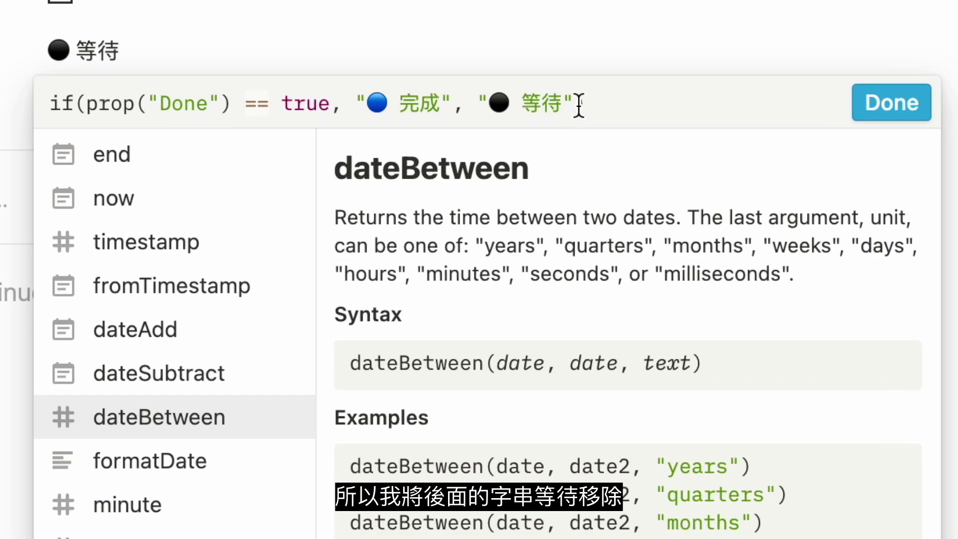
# - Replace the "⚫ 等待" argument in the Status formula with a nested, empty if(,,) function
pyautogui.moveTo(575, 225); pyautogui.dragTo(538, 226)
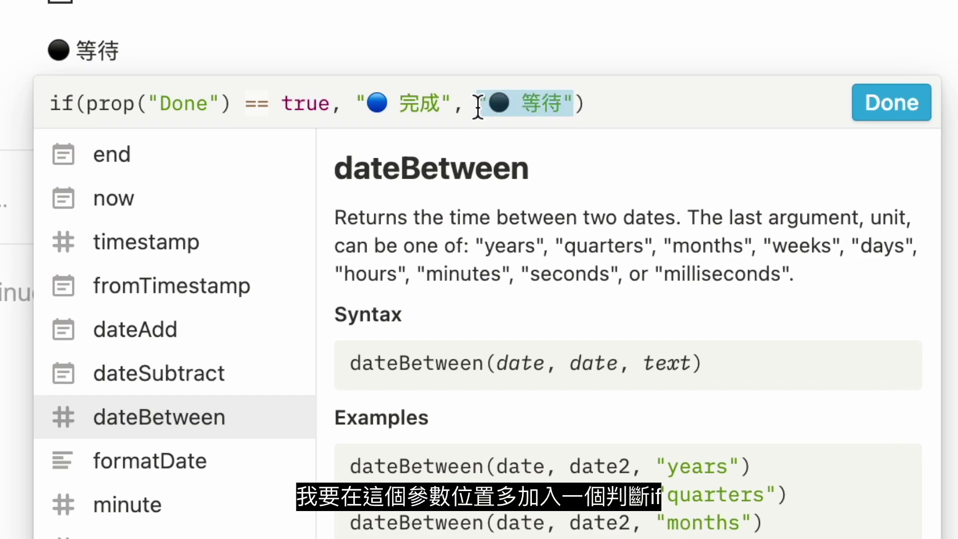
pyautogui.press('BackSpace')
pyautogui.write('if(')
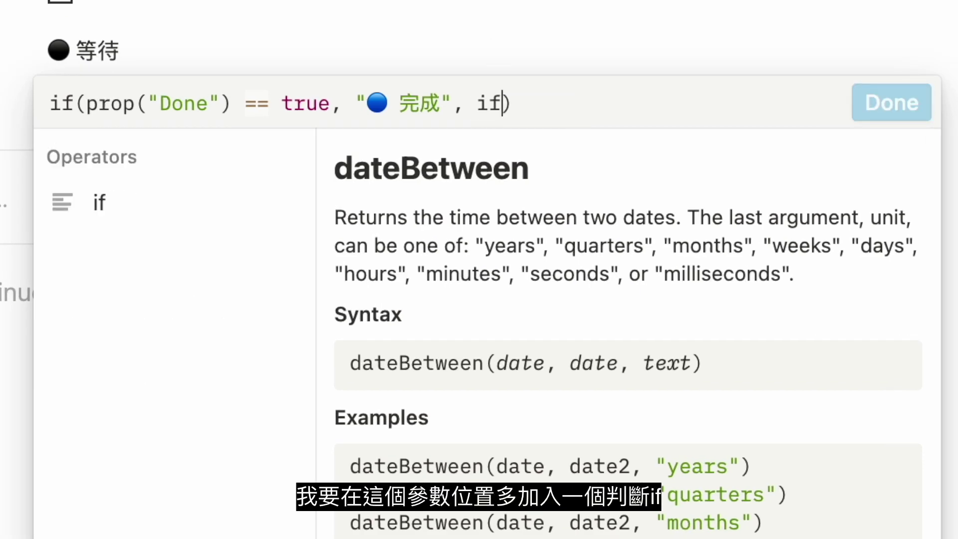
pyautogui.write(',,)')
pyautogui.press('Left')
pyautogui.press('Left')
pyautogui.press('Left')
# - Insert dateBetween(prop()) as the condition of the nested if() function
pyautogui.write('dateBetwe')
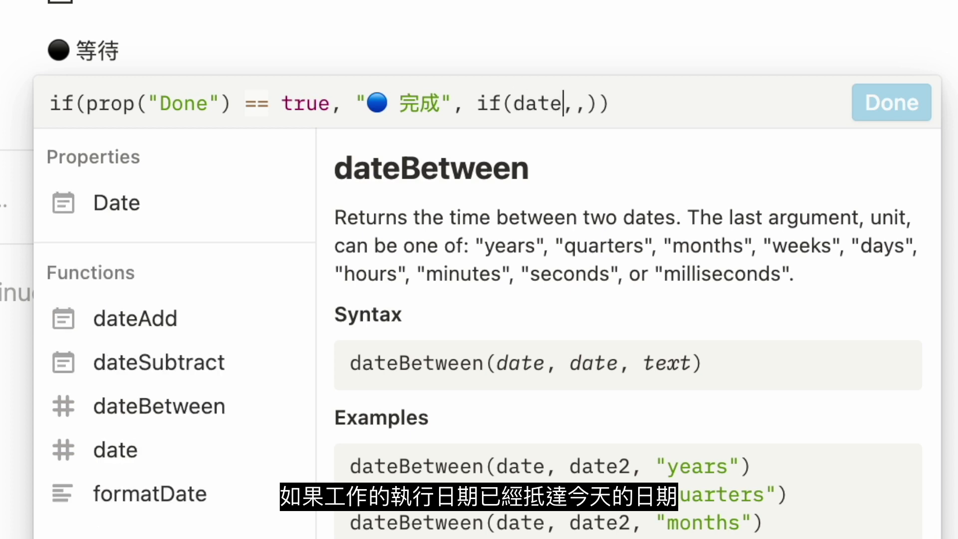
pyautogui.press('Return')
pyautogui.write('p')
pyautogui.press('Return')
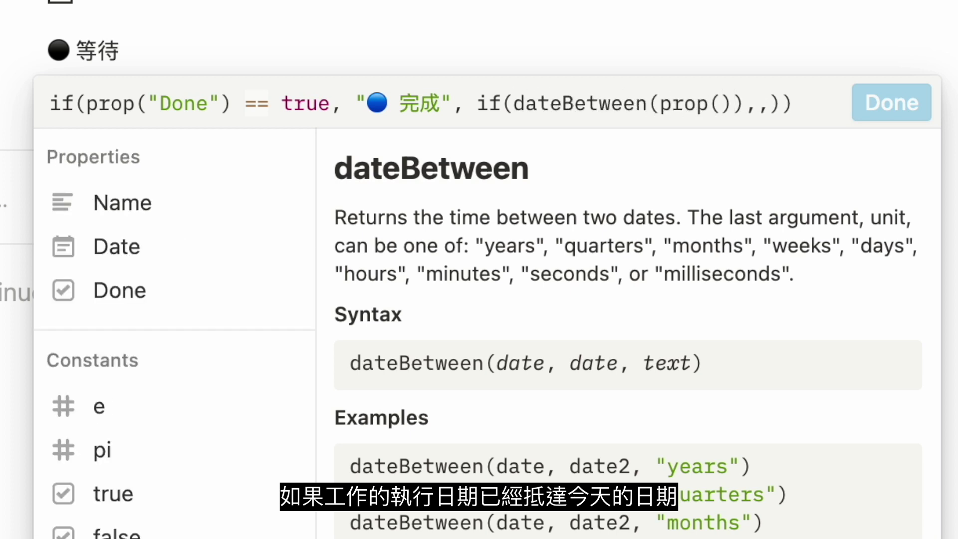